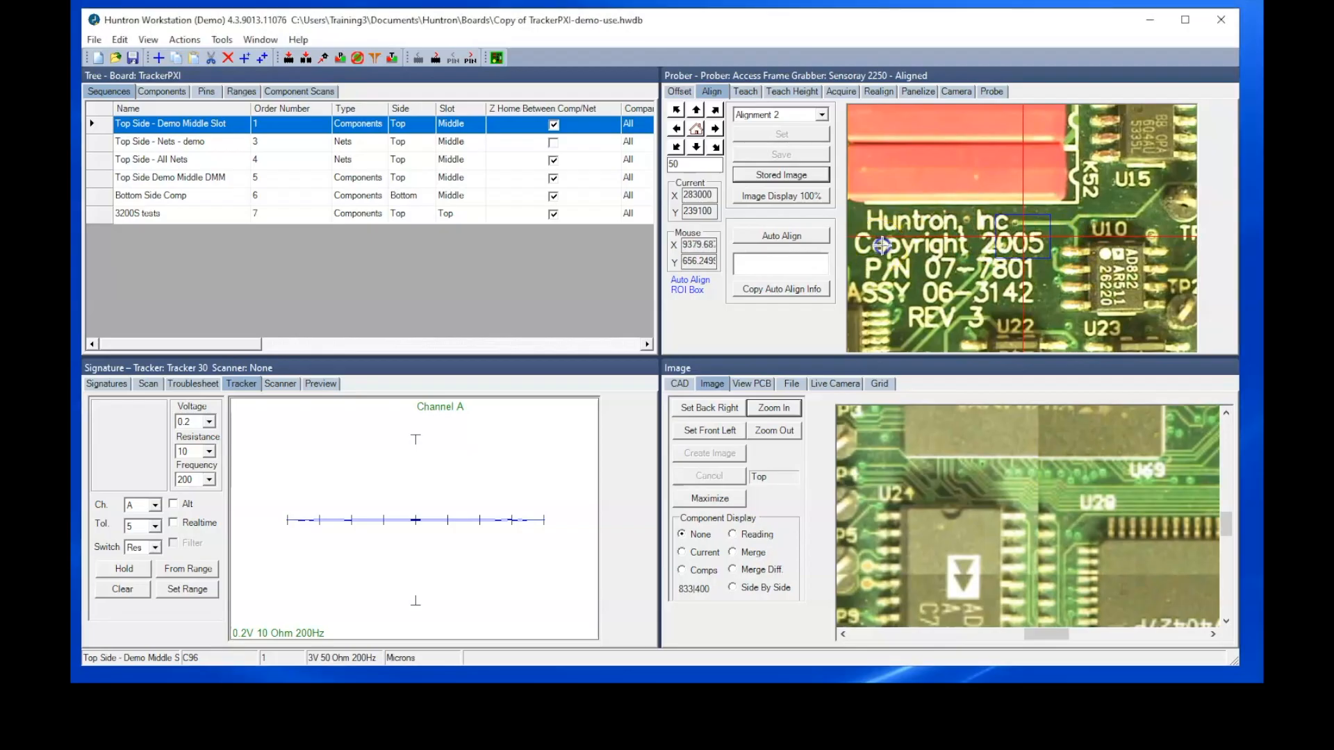
Step: Check camera positioning in the Align view against the board's Copyright text and show the whole stitched board image
left_click(882, 244)
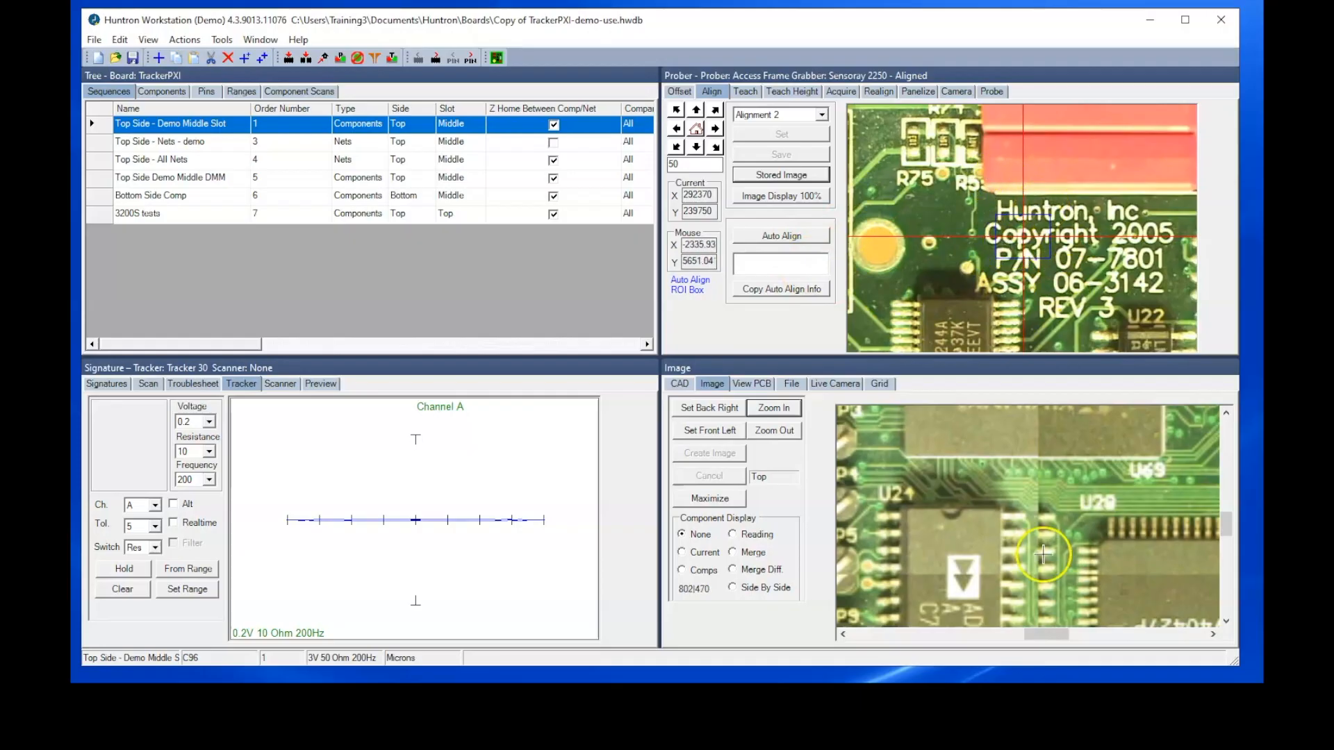
left_click(778, 405)
left_click(773, 429)
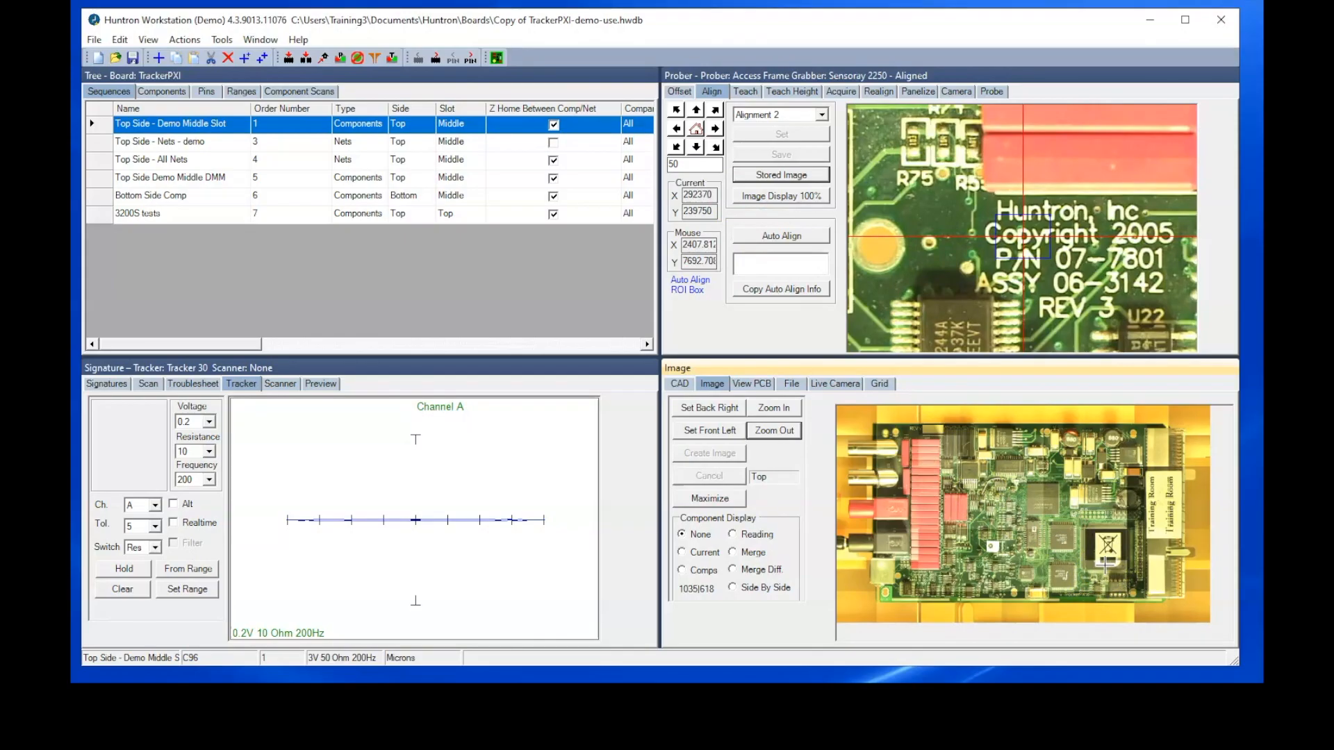
left_click(1033, 241)
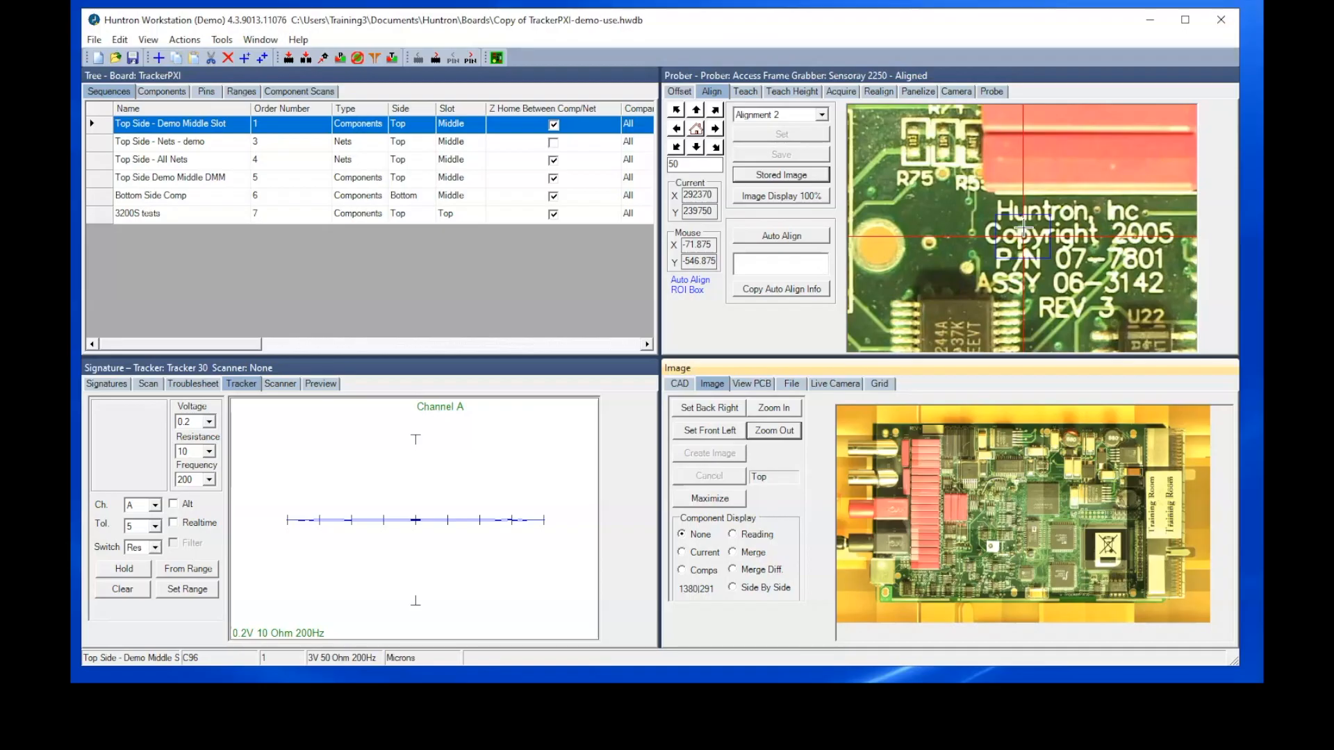
left_click(1046, 258)
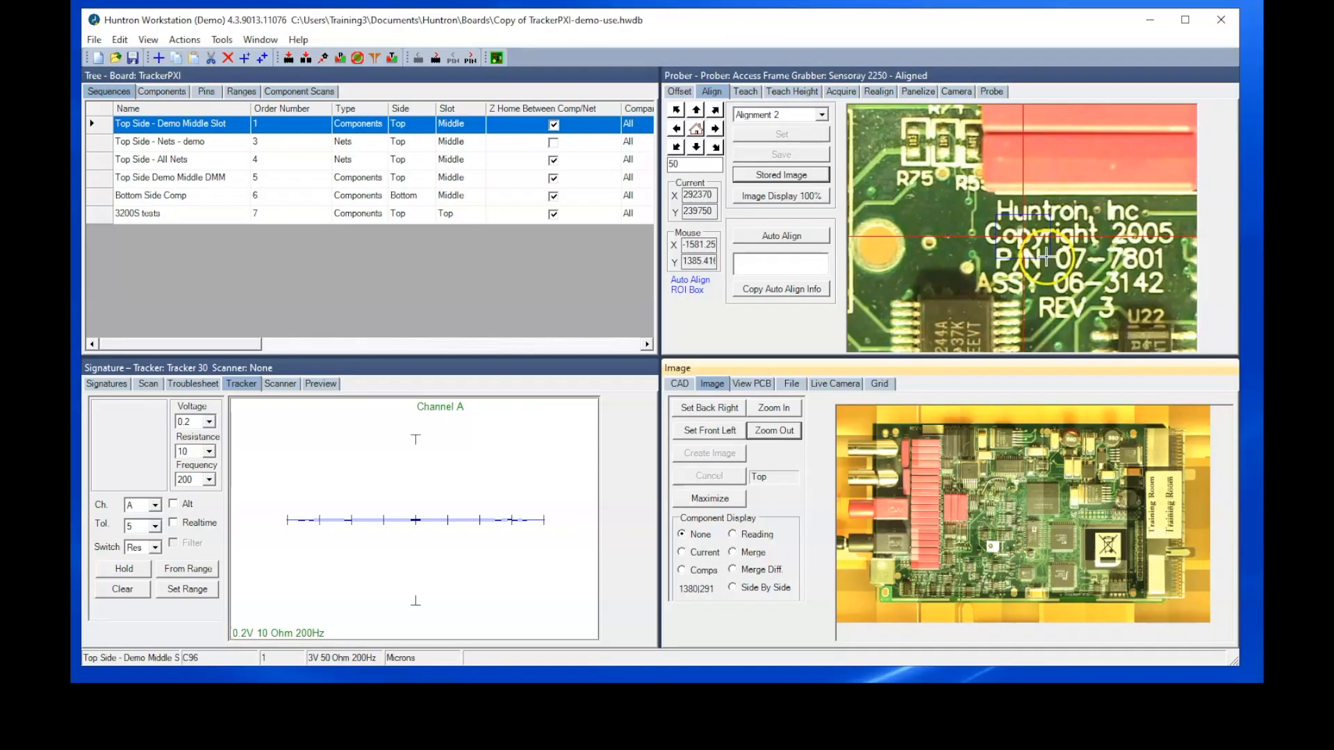
left_click(917, 231)
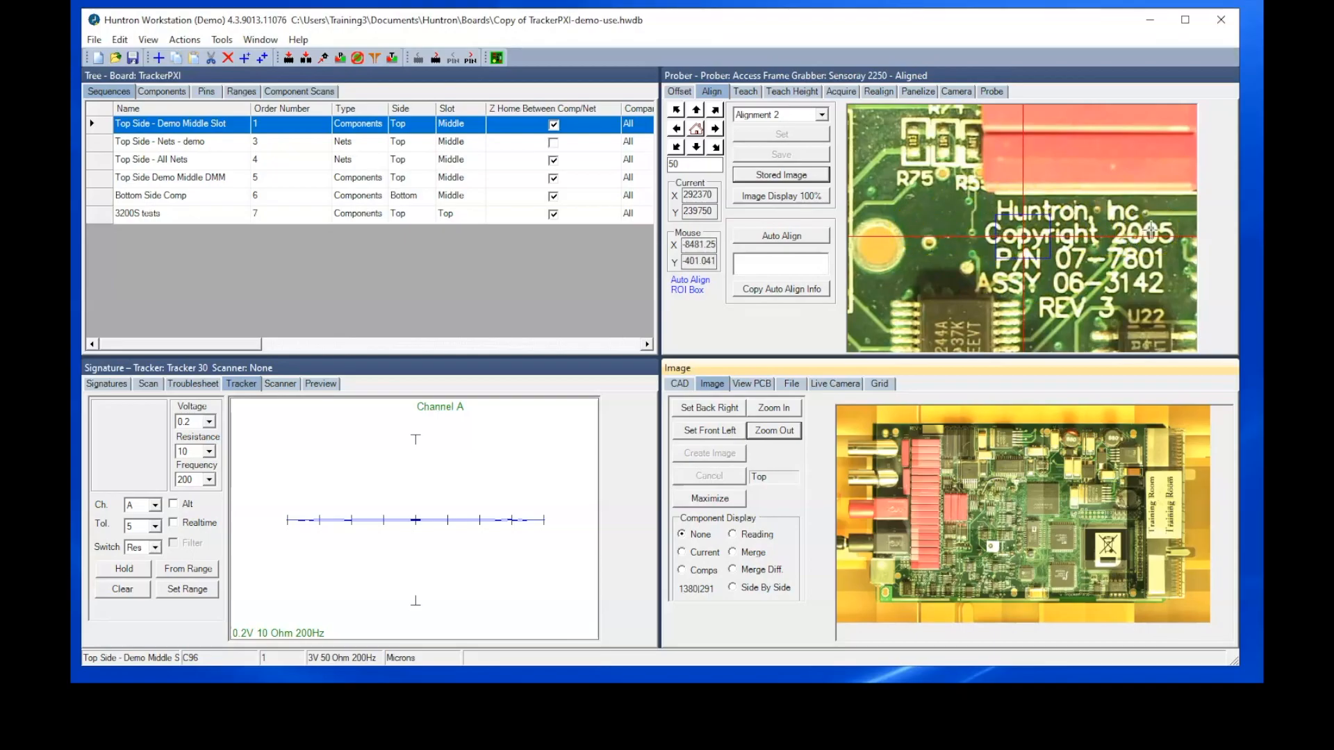
Step: Switch to the PDF manual and review Appendix 1 on using the Set Size feature, putting the manual away when done
left_click_drag(1263, 136, 710, 105)
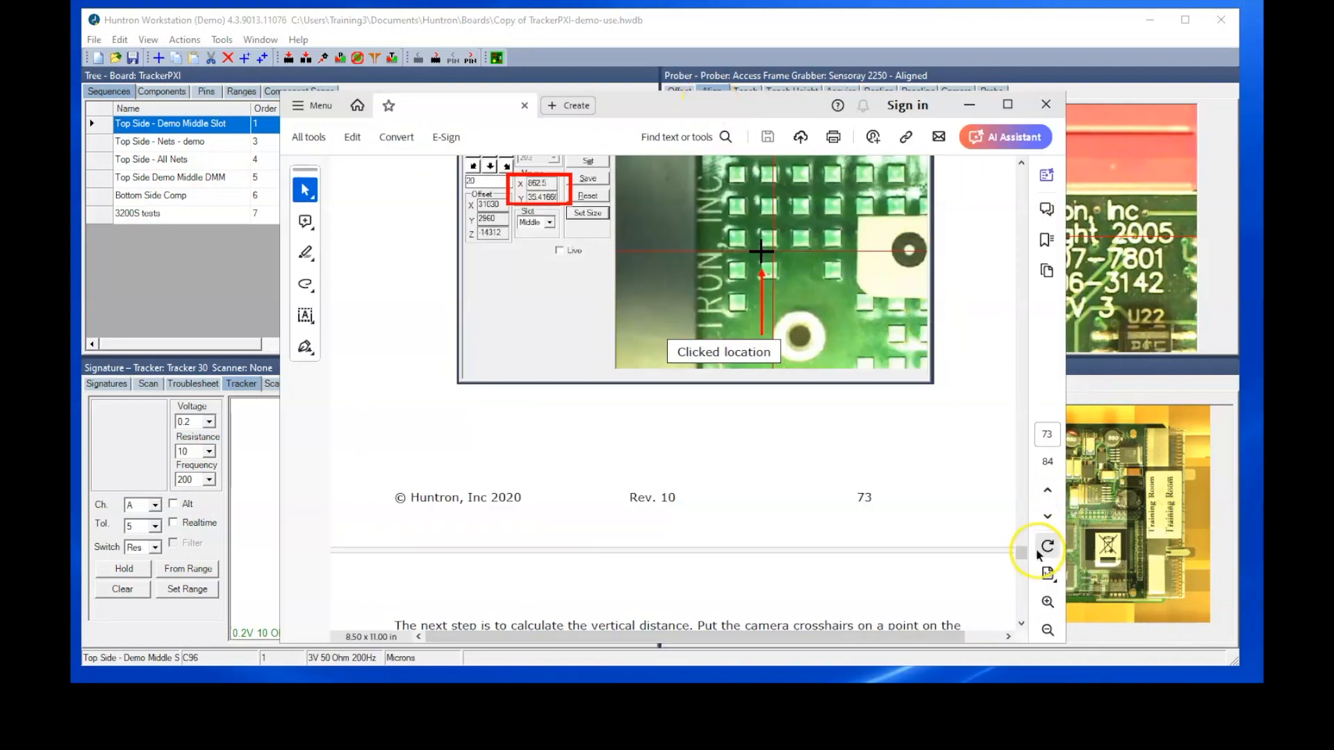
left_click(1020, 160)
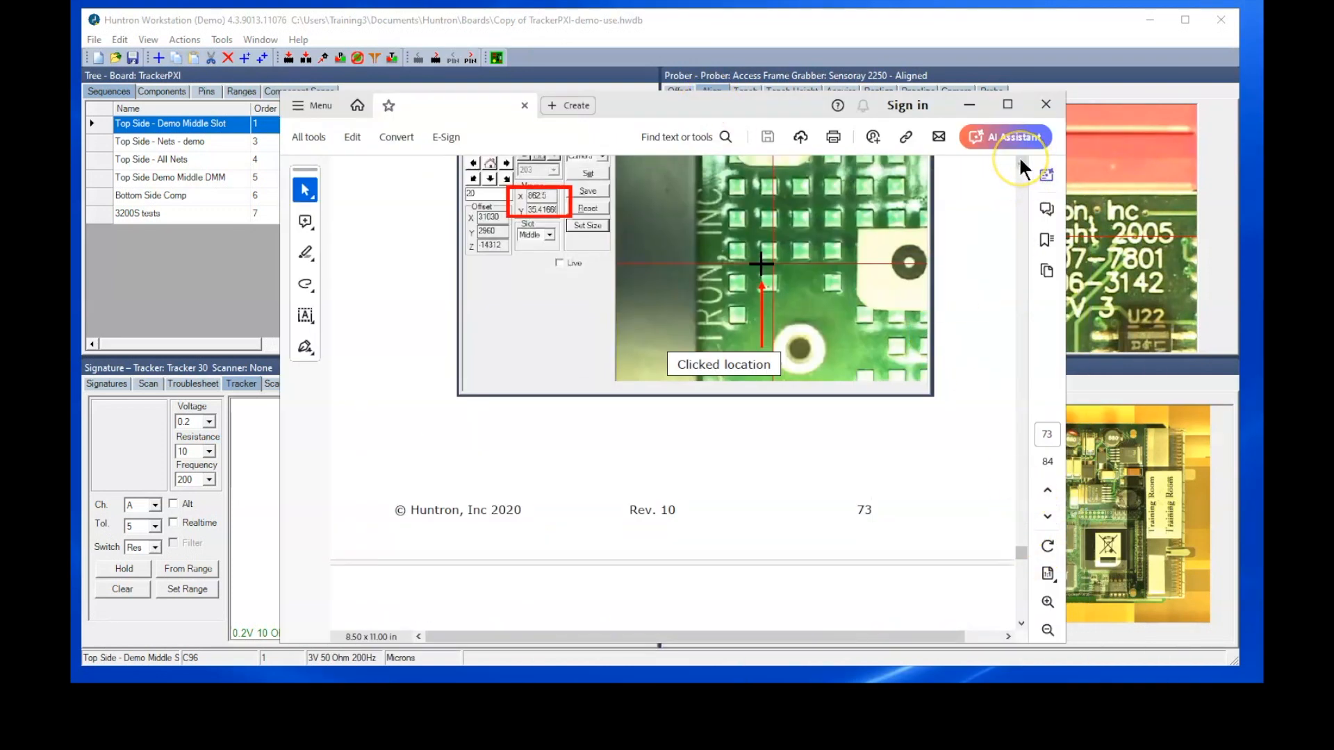
left_click_drag(1020, 159, 1020, 160)
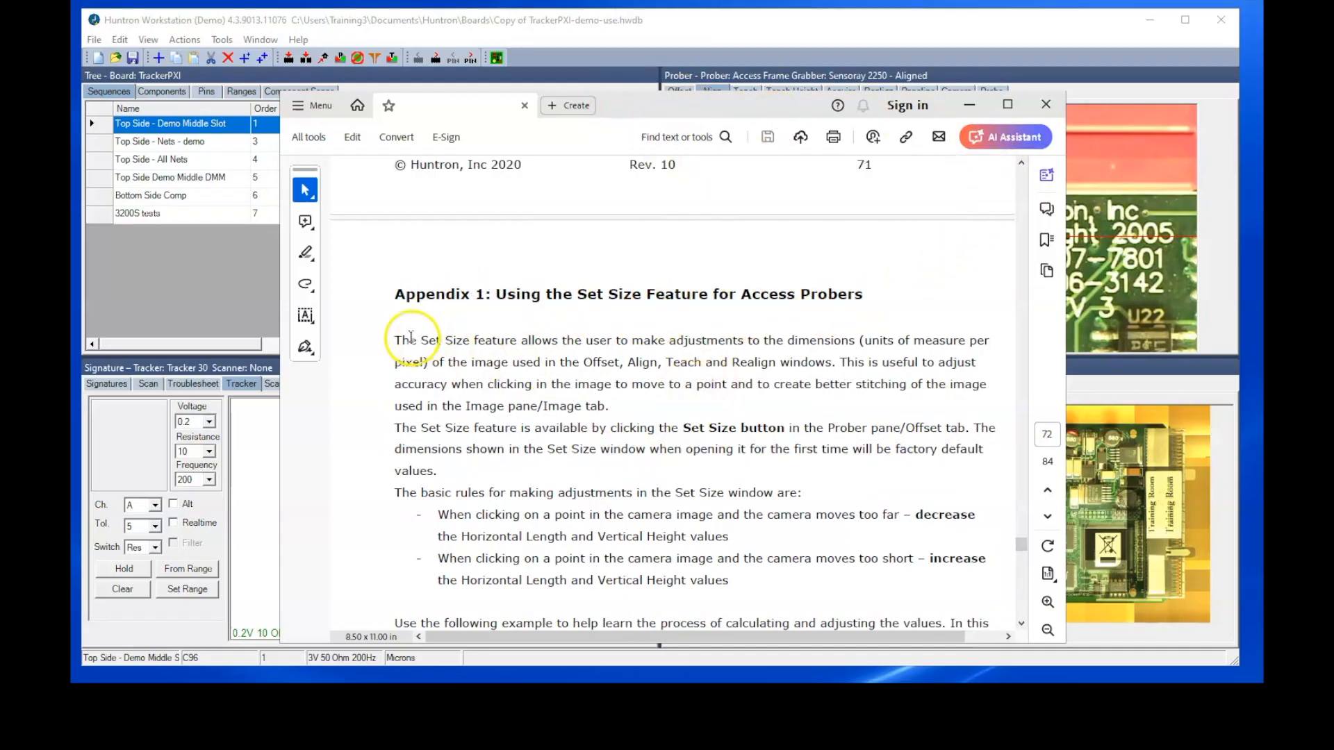
left_click(968, 104)
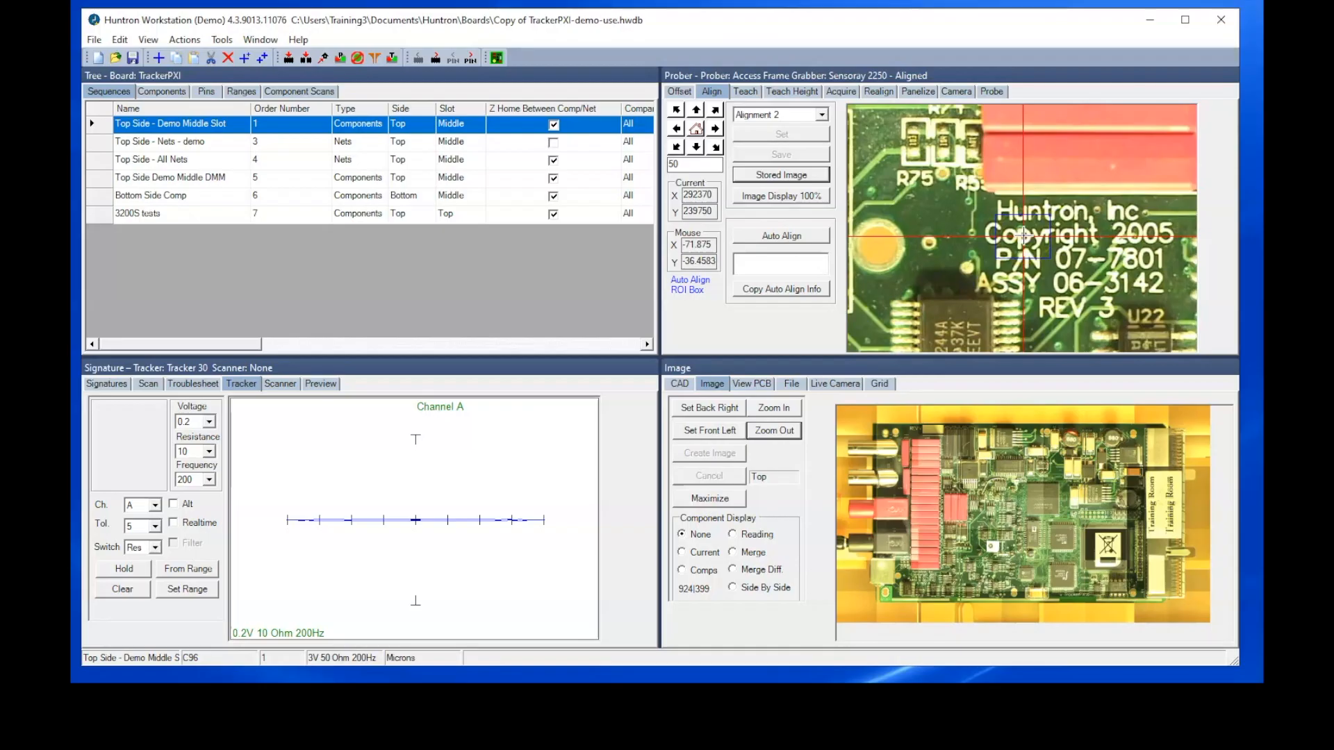
Step: In the Offset view, test how accurately the camera moves to points at the far ends of the horizontal and vertical crosshairs
left_click(678, 92)
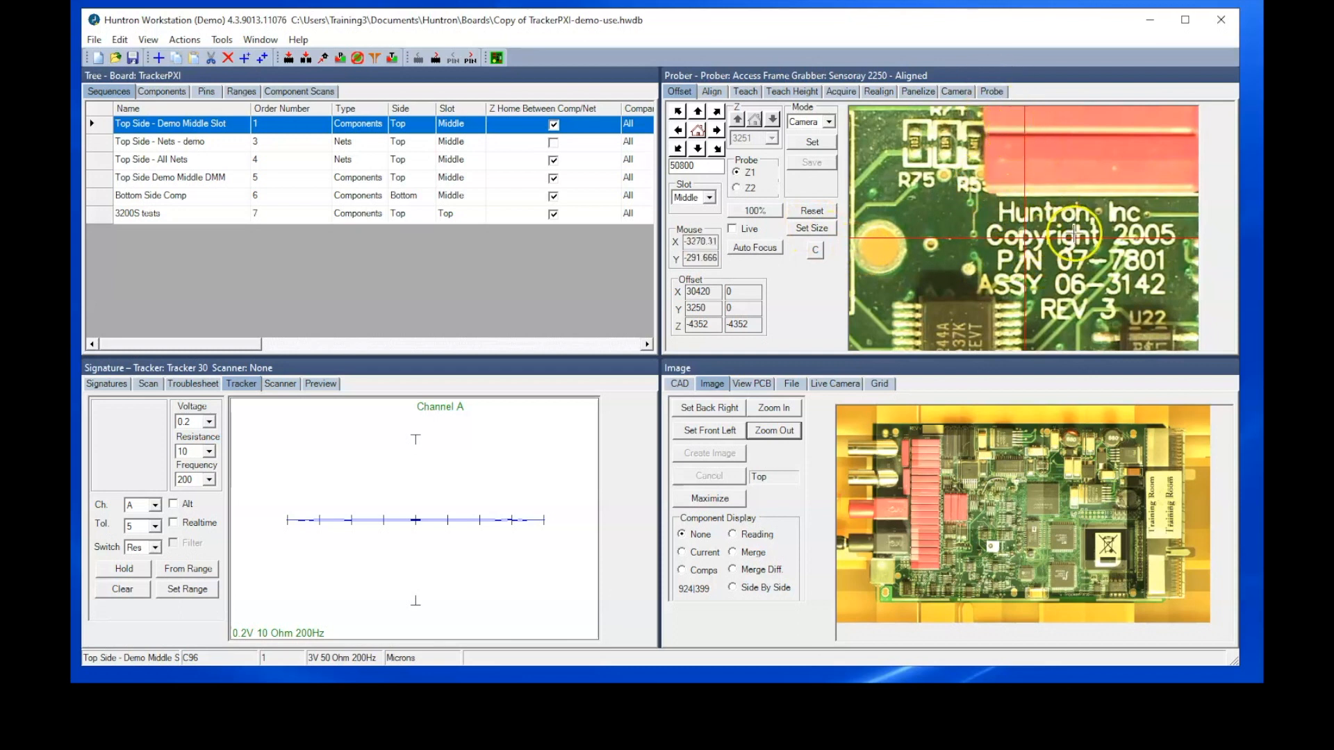
left_click(853, 238)
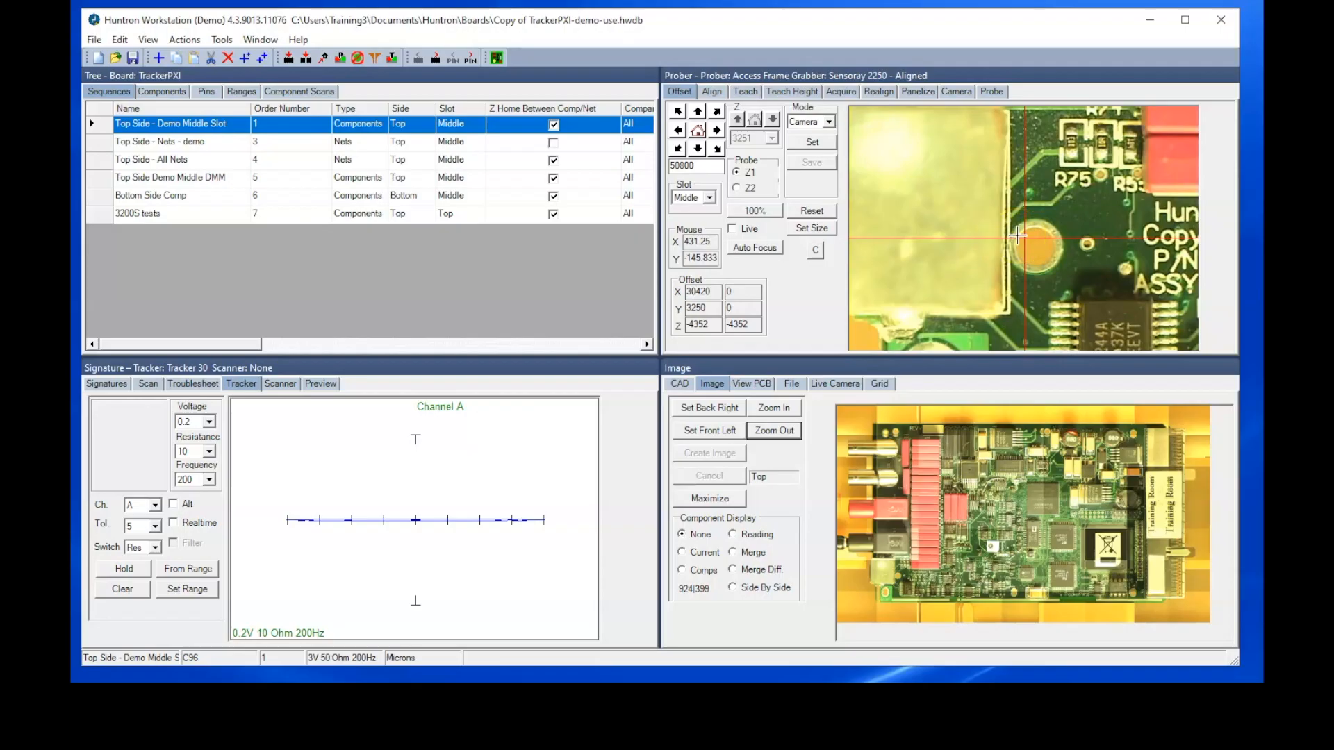
left_click(1025, 342)
left_click(1025, 349)
left_click(1024, 244)
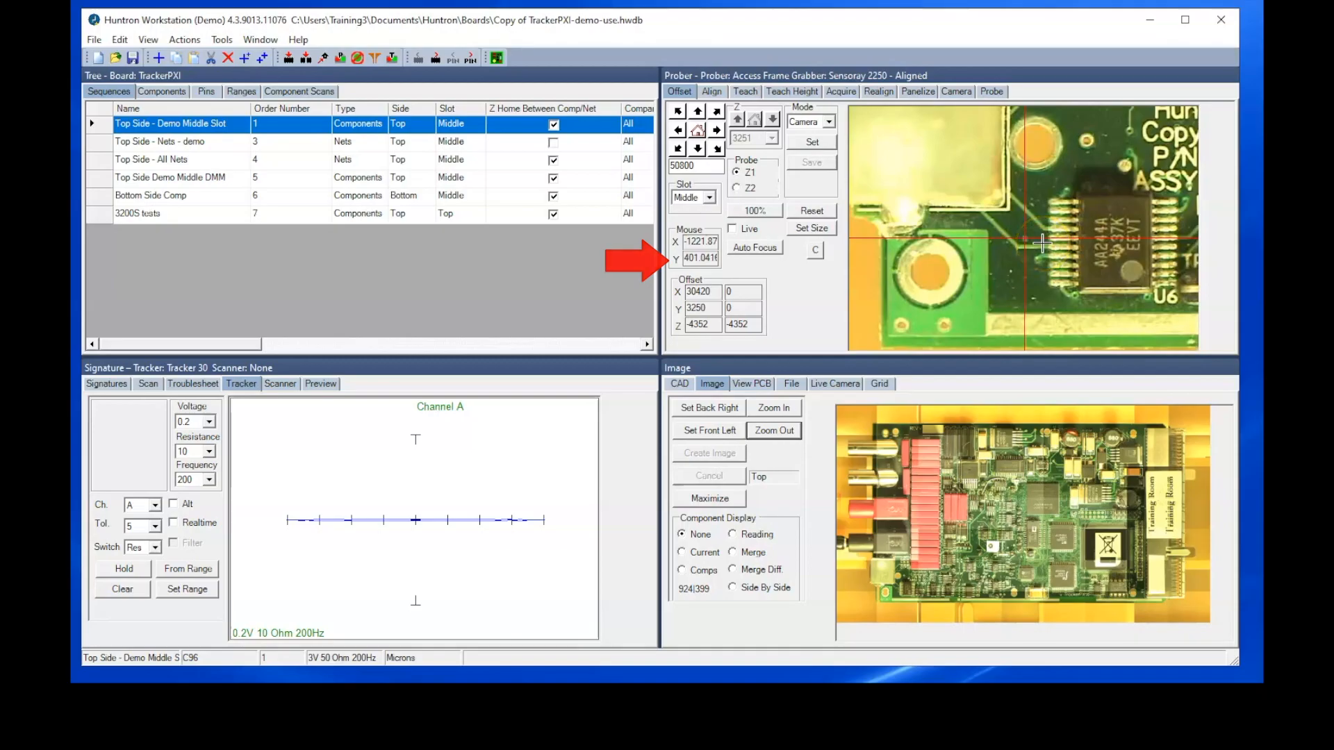
Step: Set the camera image size to a horizontal length of 25000 and a vertical height of 18500
left_click(814, 230)
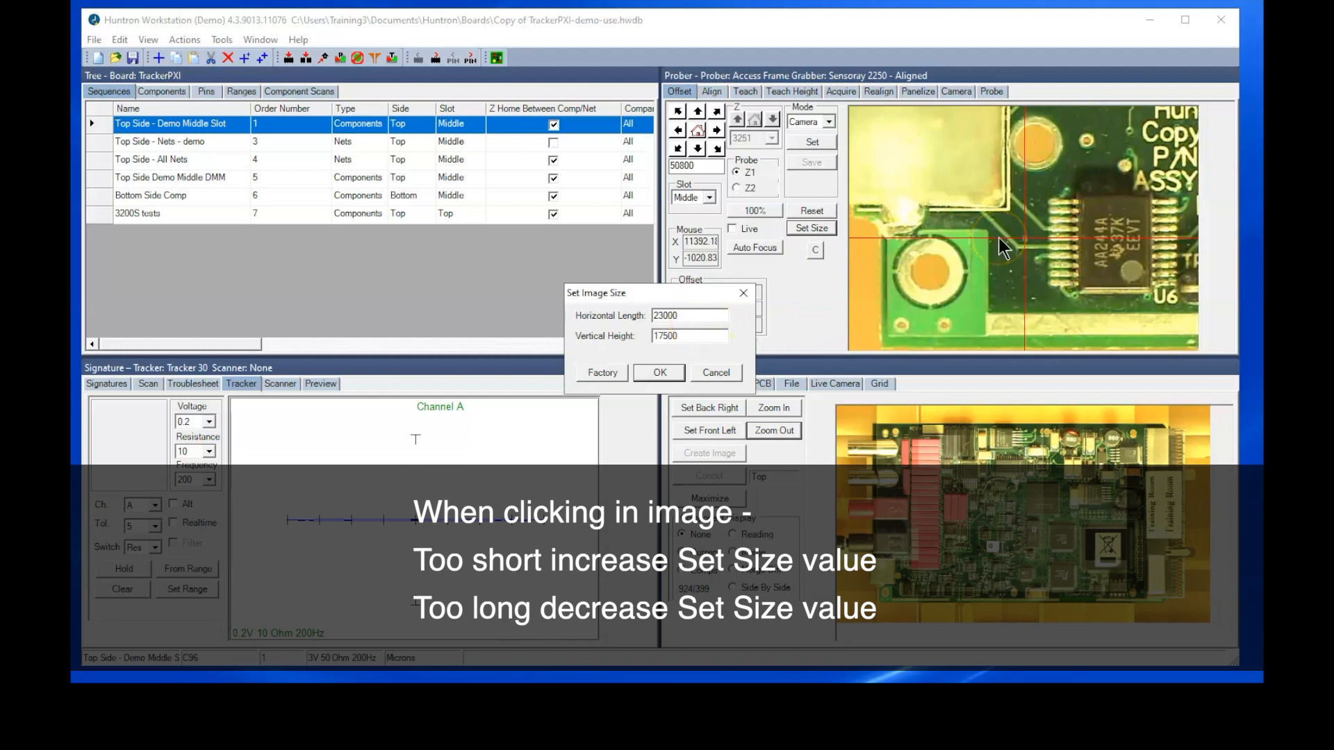
left_click(692, 318)
left_click_drag(692, 320, 646, 310)
left_click(657, 369)
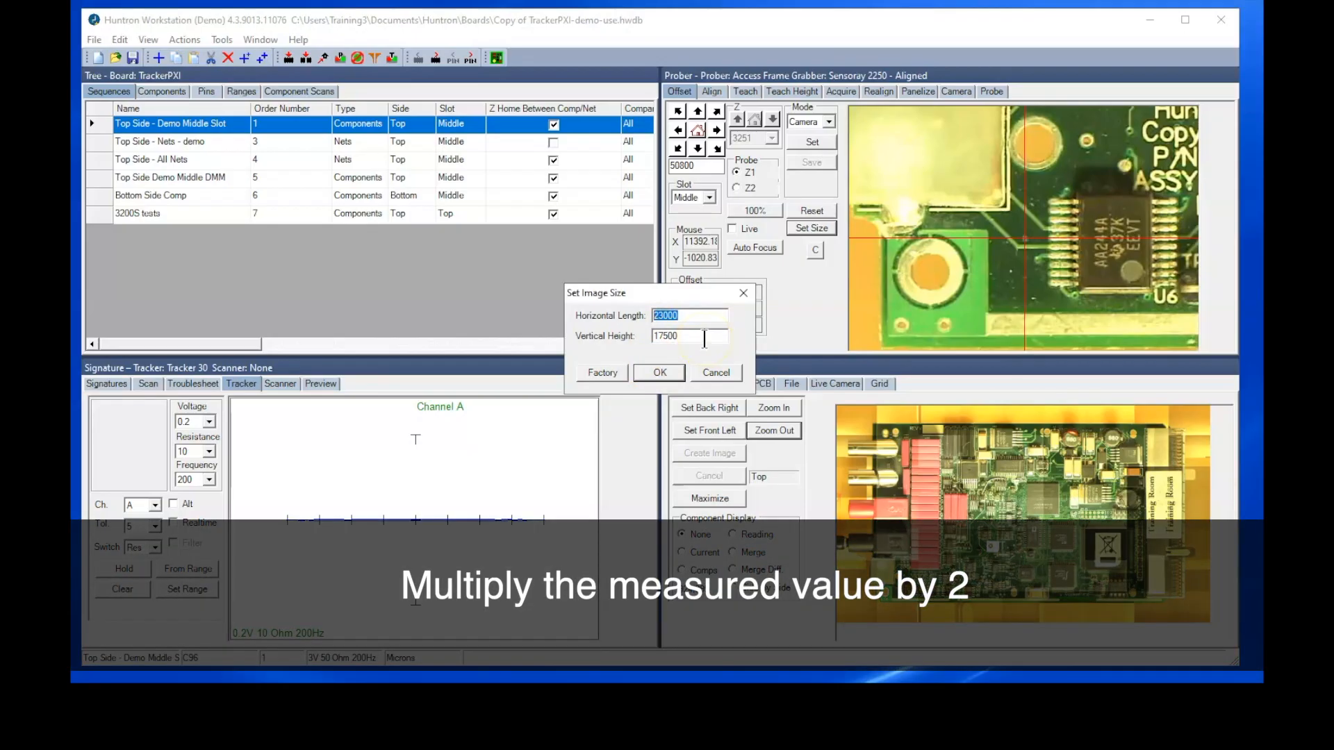
type("250")
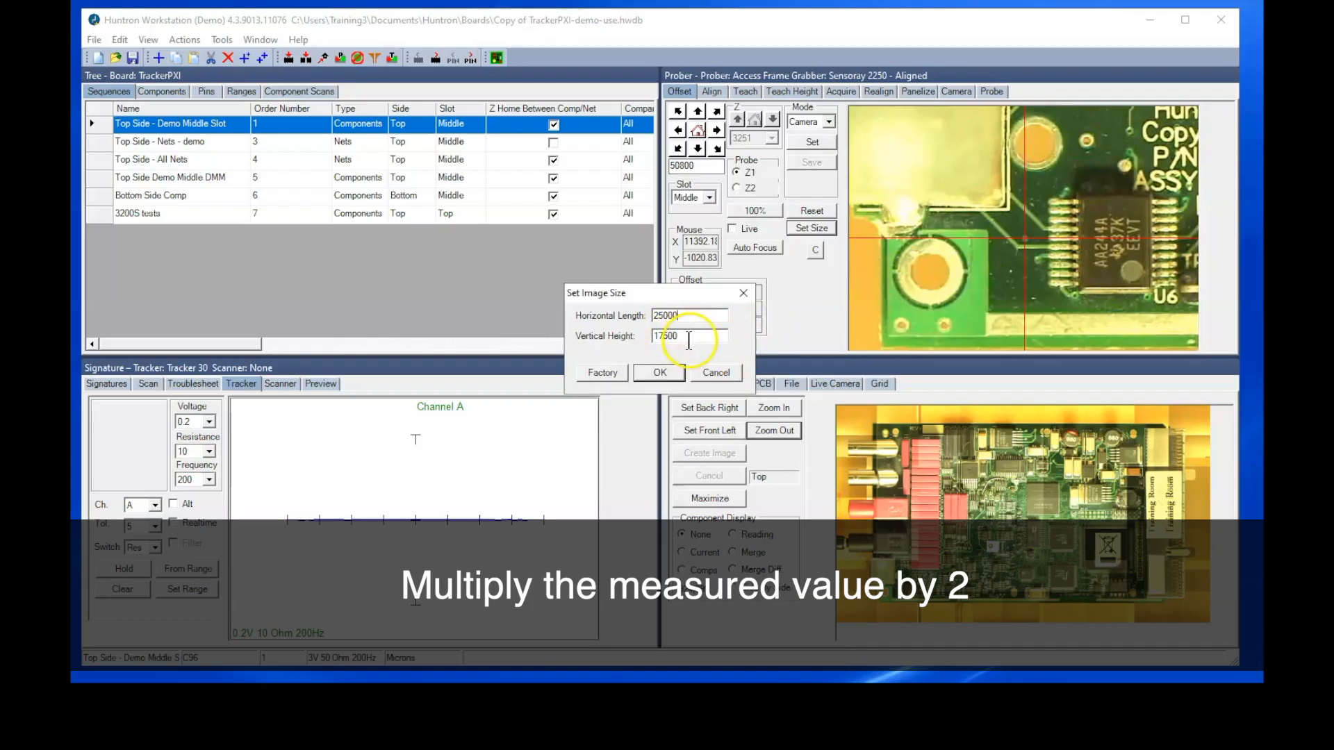
left_click_drag(685, 337, 661, 336)
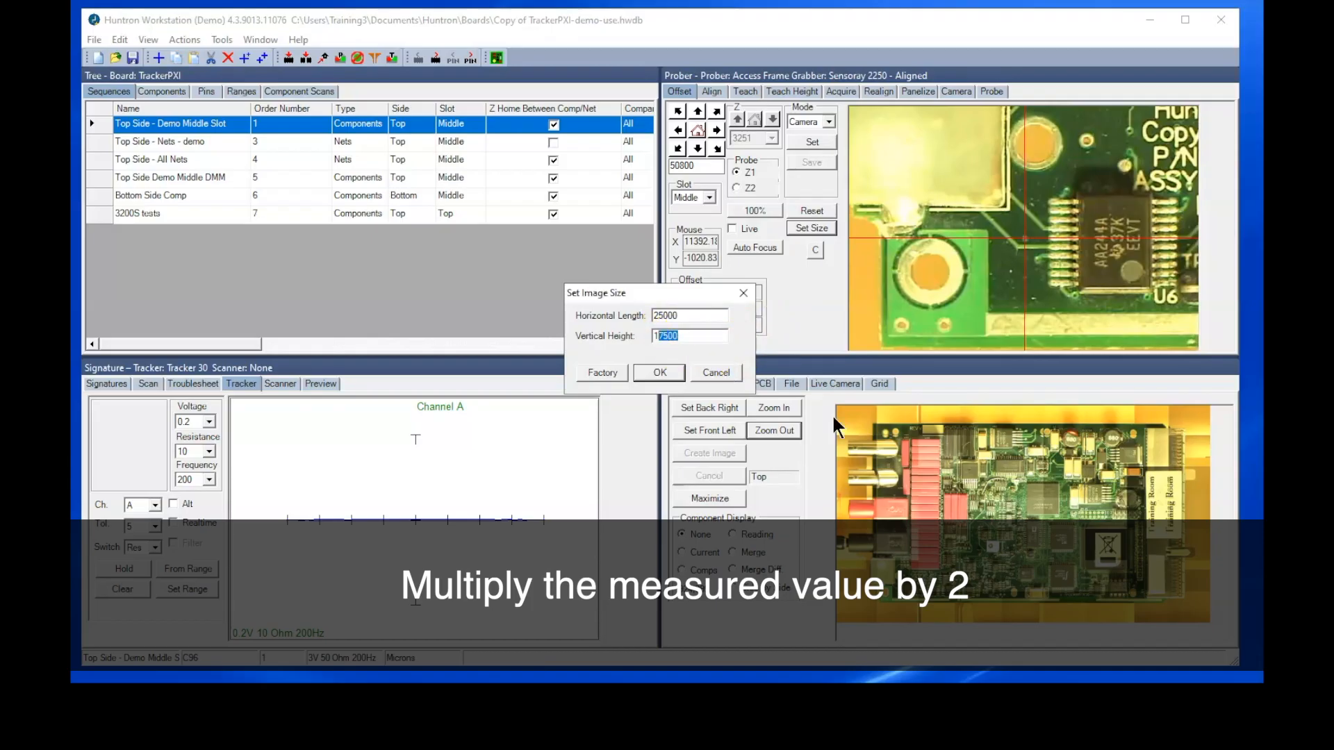
type("85")
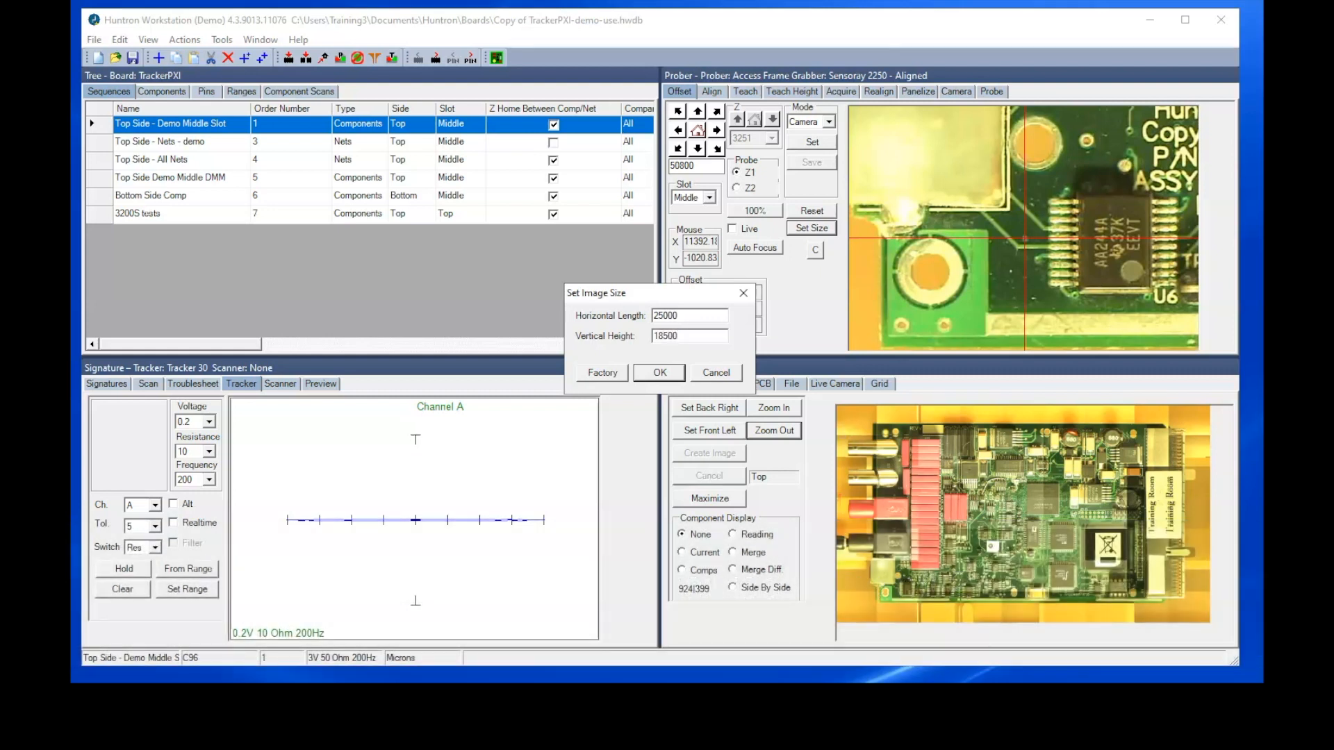
left_click(667, 373)
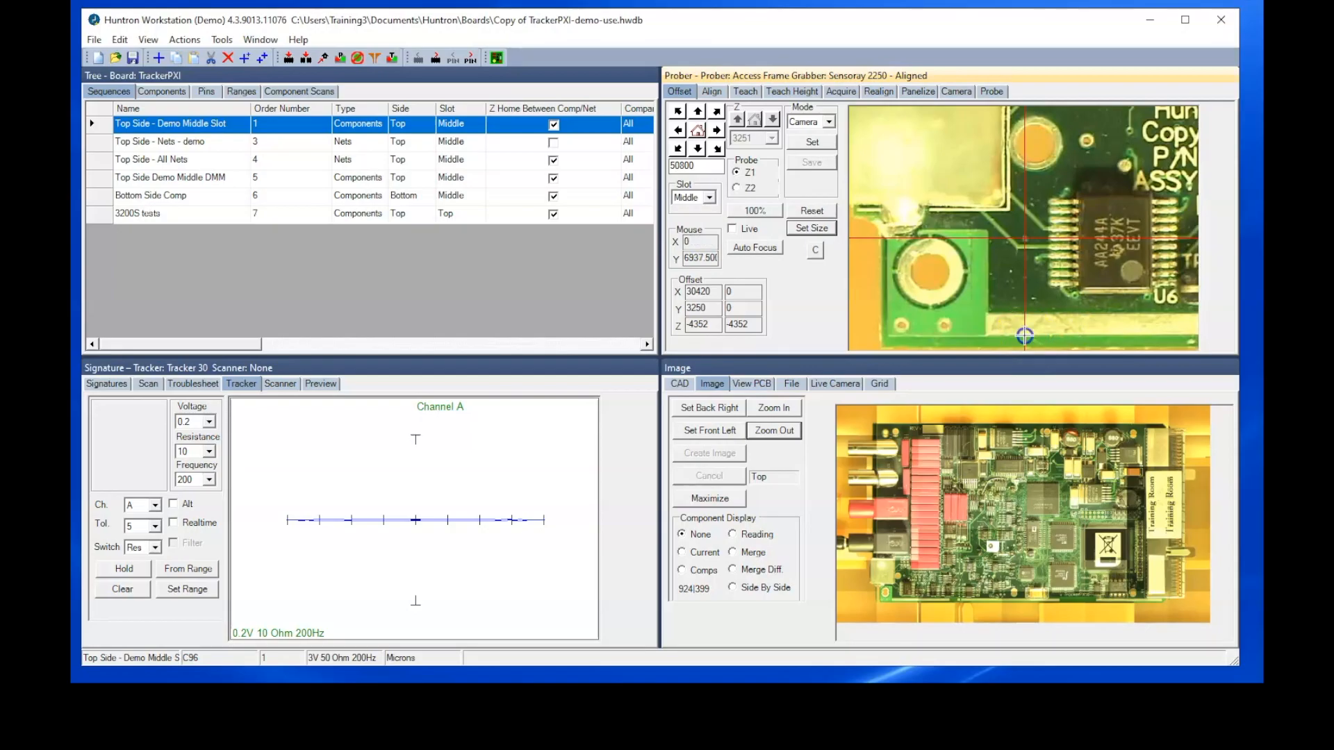
Step: Check the camera's travel by moving it down to the board's front edge and across to its front-left corner
left_click(1025, 335)
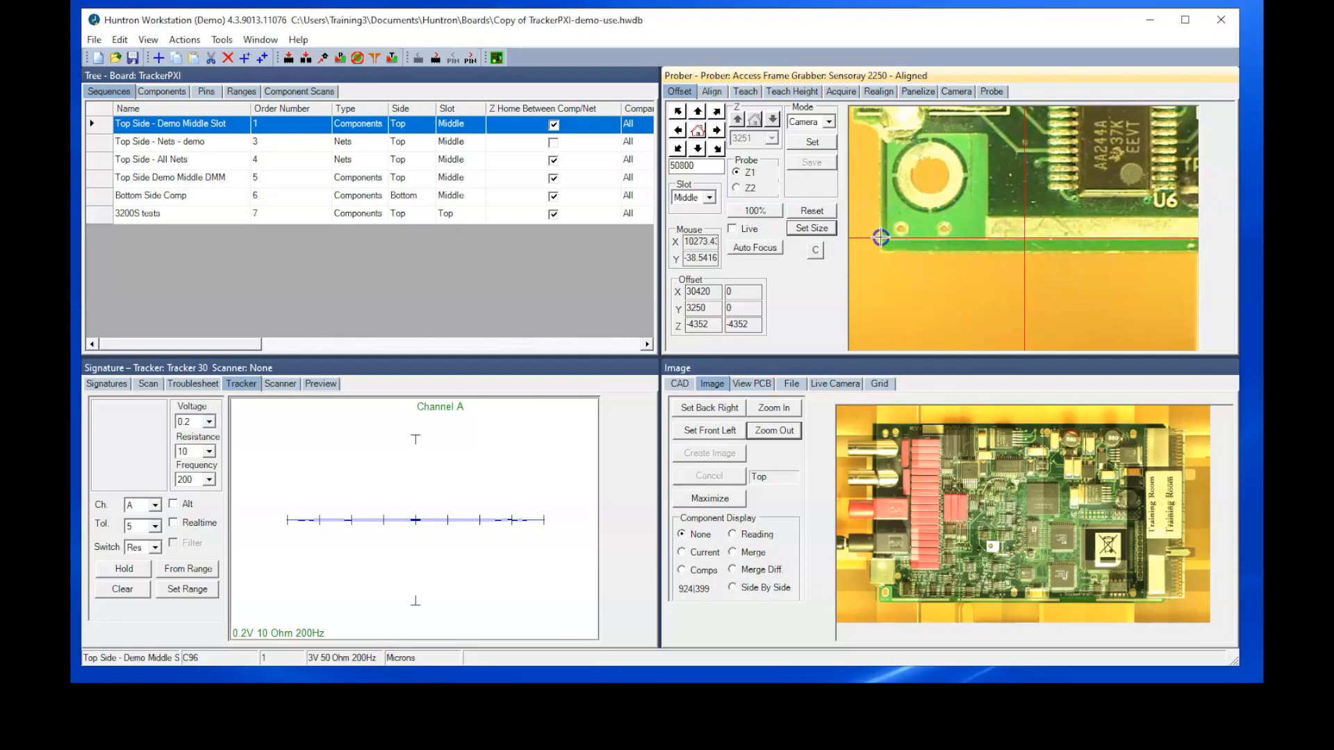
left_click(880, 237)
left_click(1020, 238)
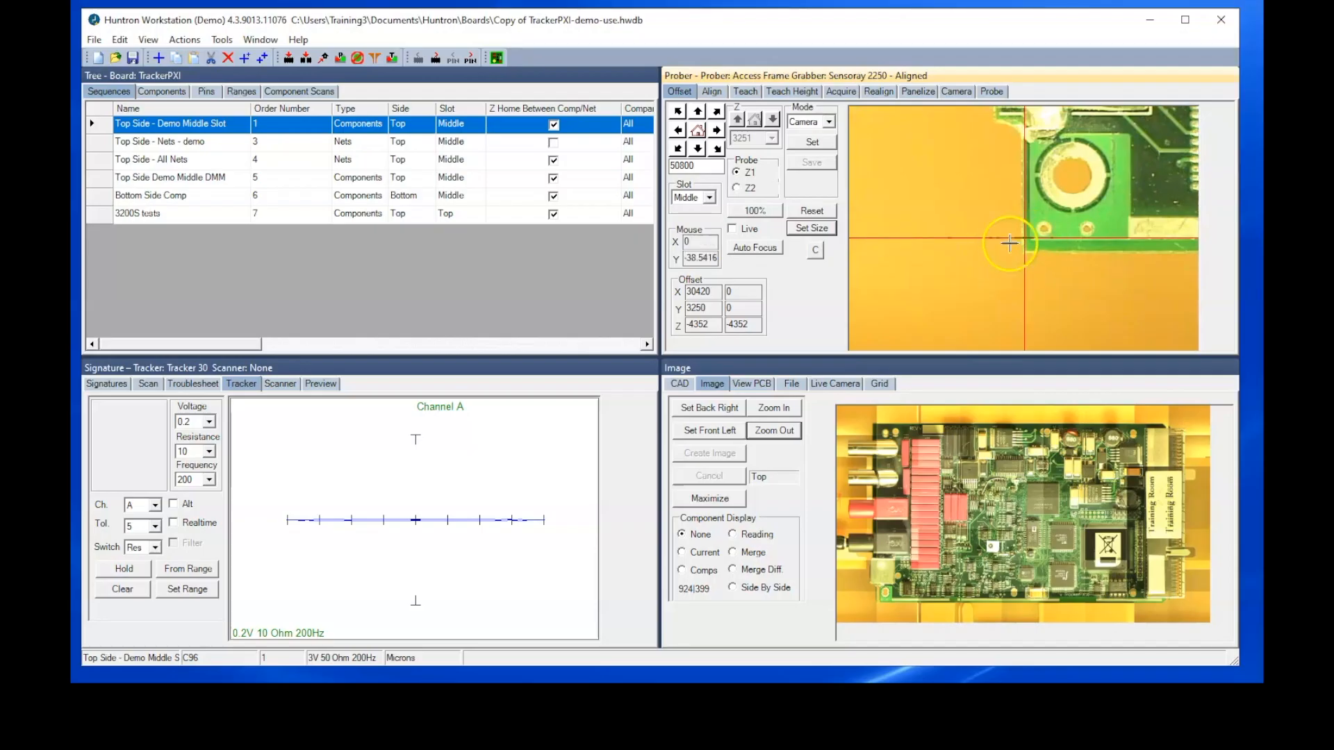
Step: Fine-tune the horizontal length of the camera image size
left_click(812, 227)
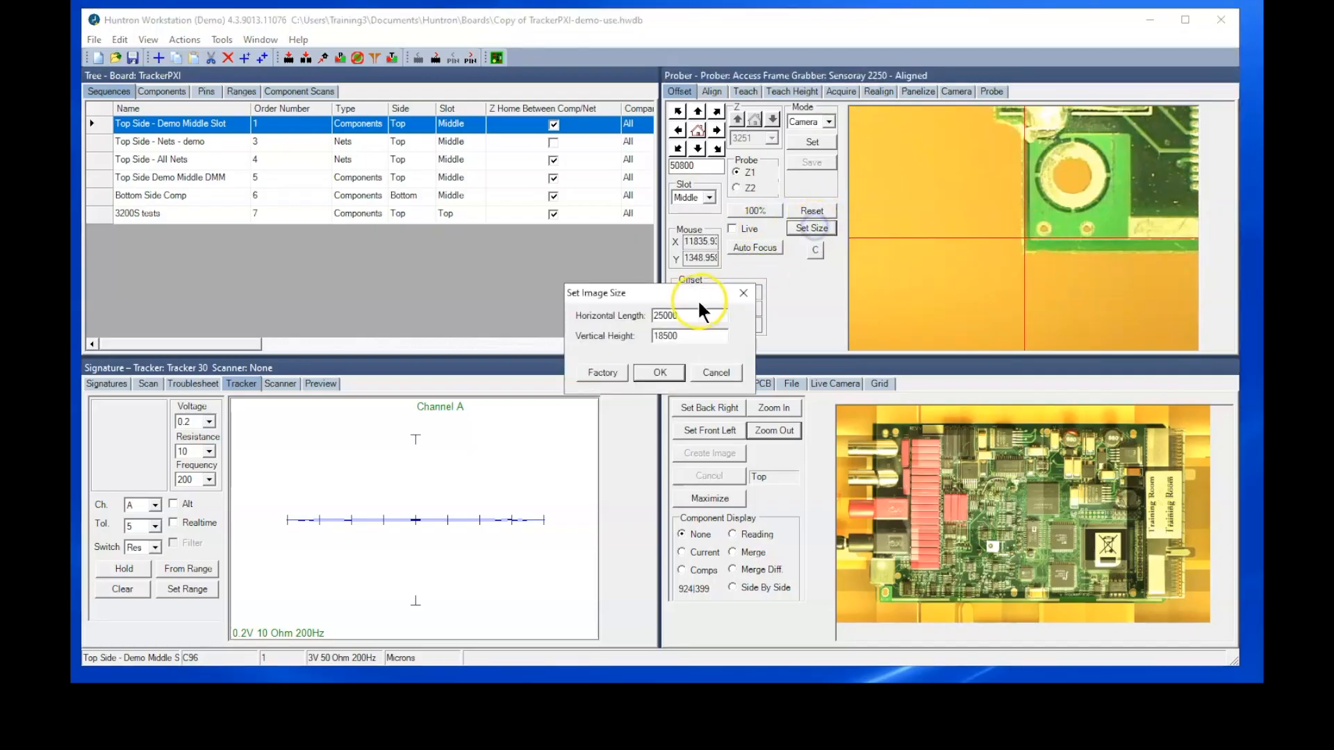
left_click(681, 315)
left_click(656, 373)
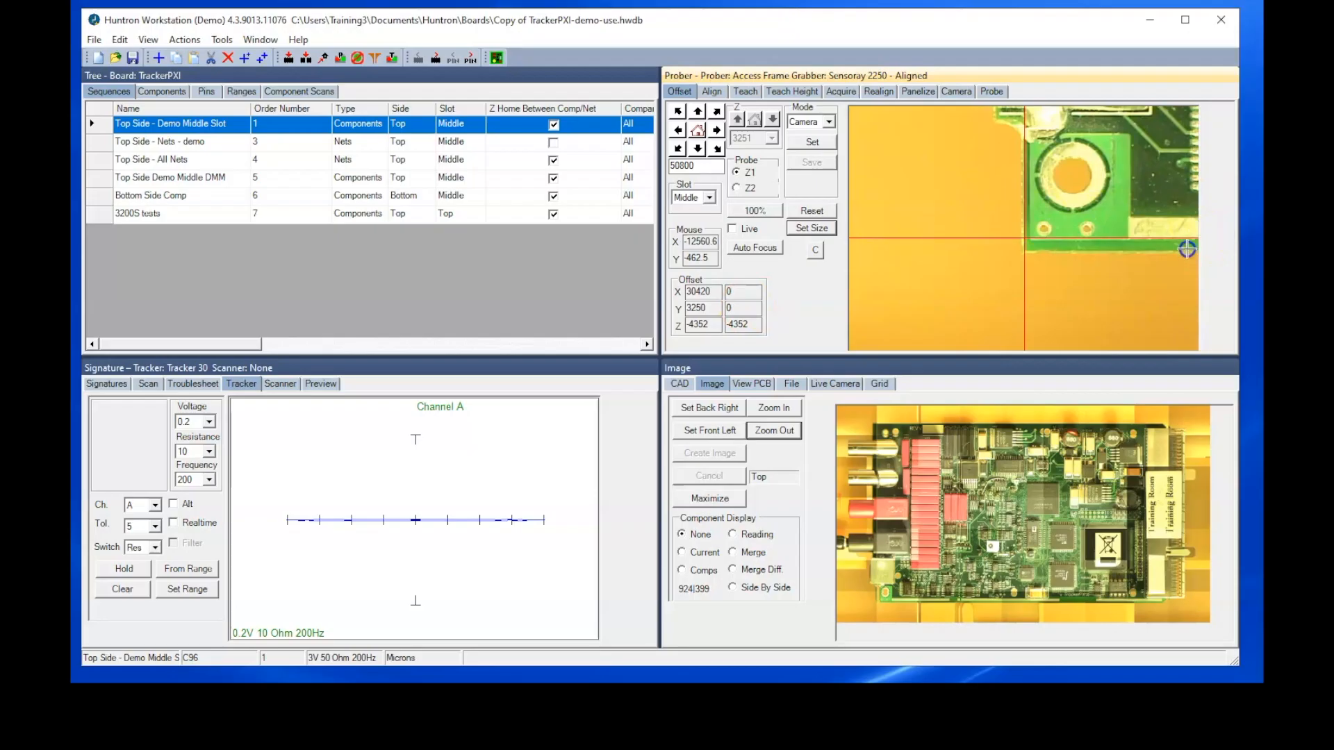
Step: Recheck horizontal travel by moving the camera along the board's front edge and back to its front-left corner
left_click(1188, 249)
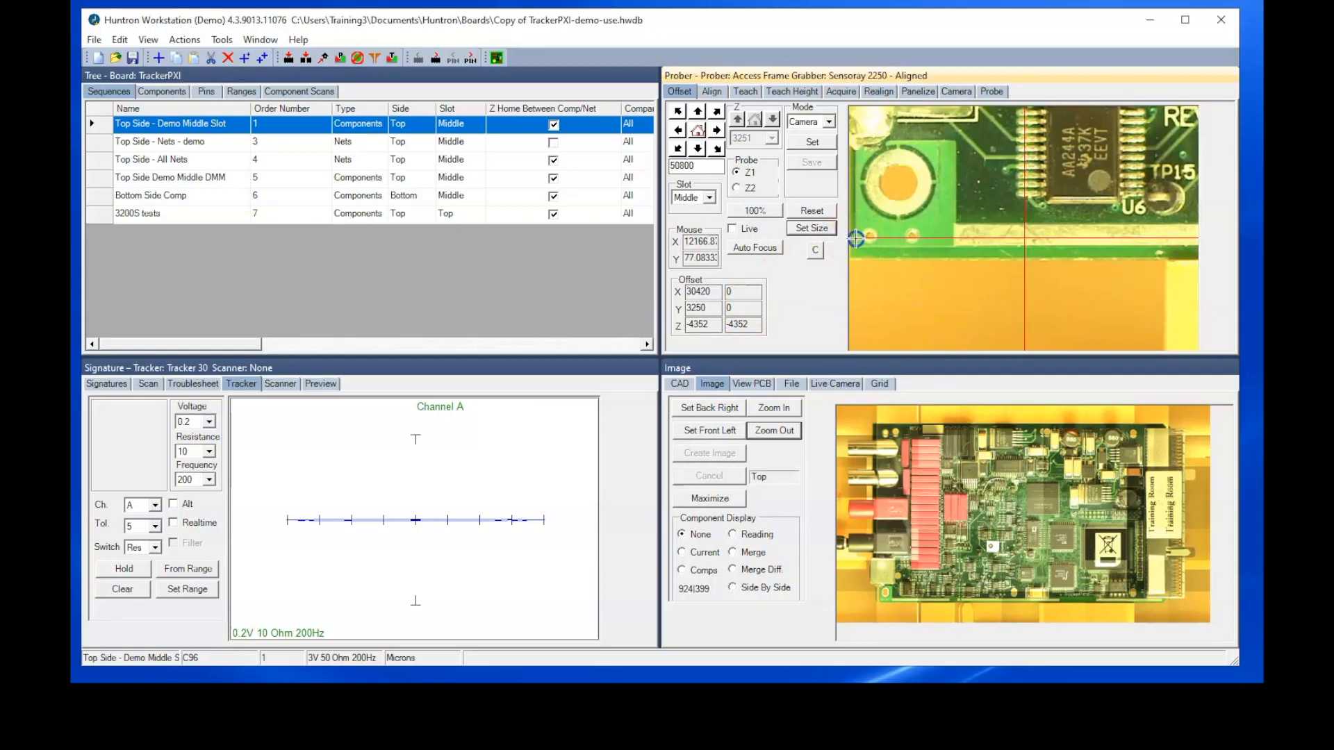
left_click(856, 239)
left_click(1033, 238)
Step: Examine the stitching of the existing board image up close around the U8 and U11 components
left_click(1039, 451)
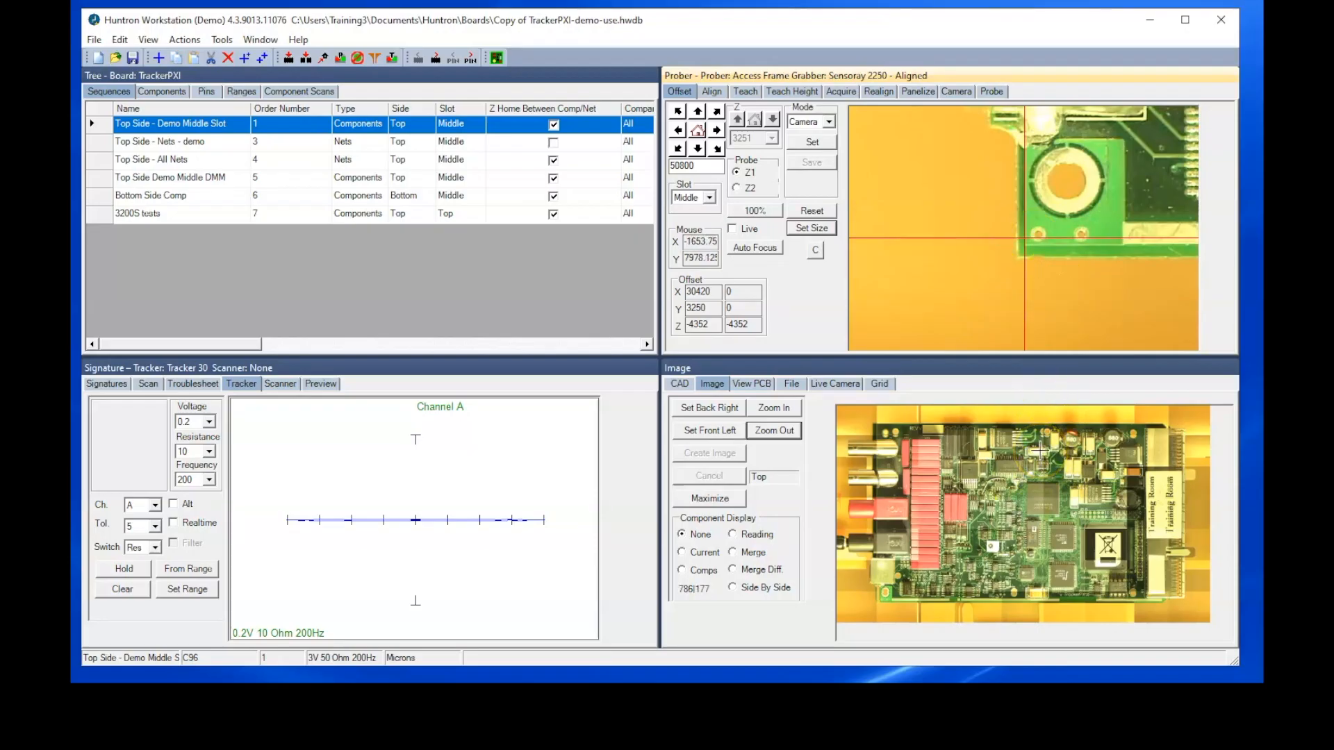
left_click(864, 446)
left_click(773, 408)
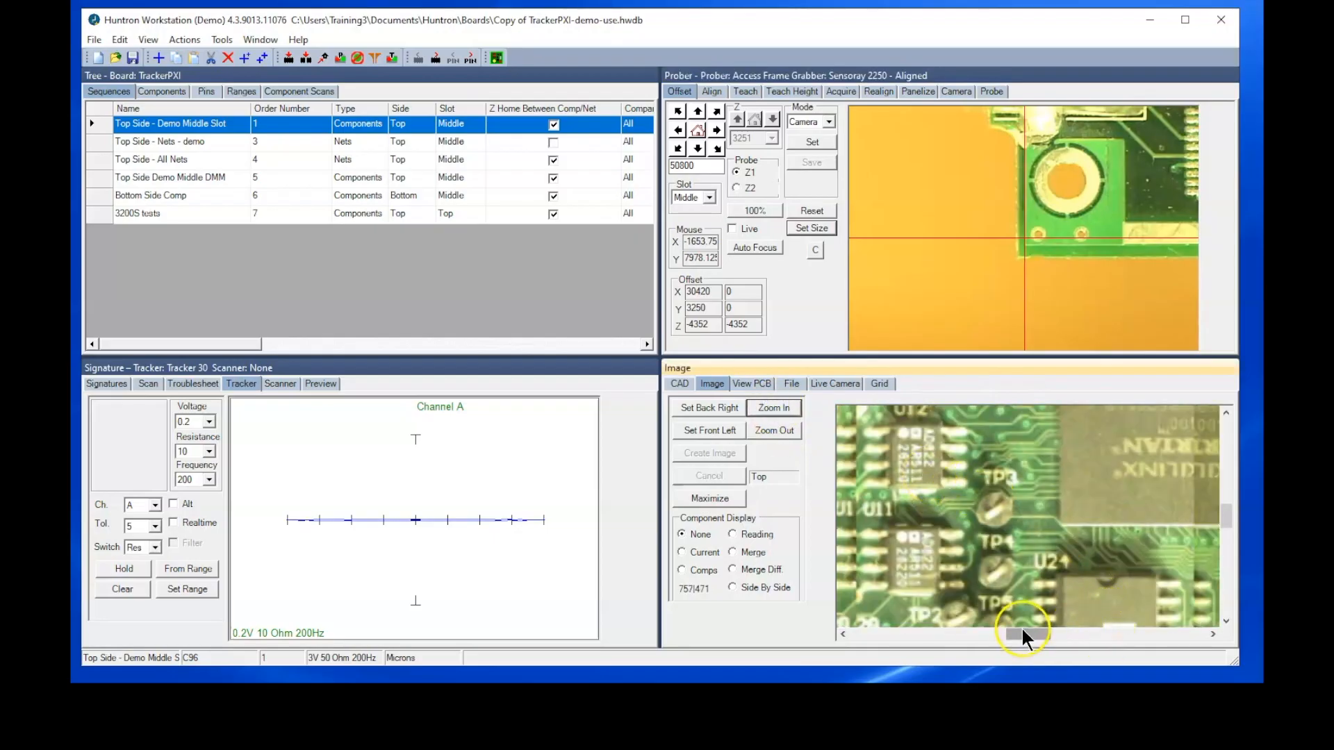
left_click_drag(1008, 631, 1004, 631)
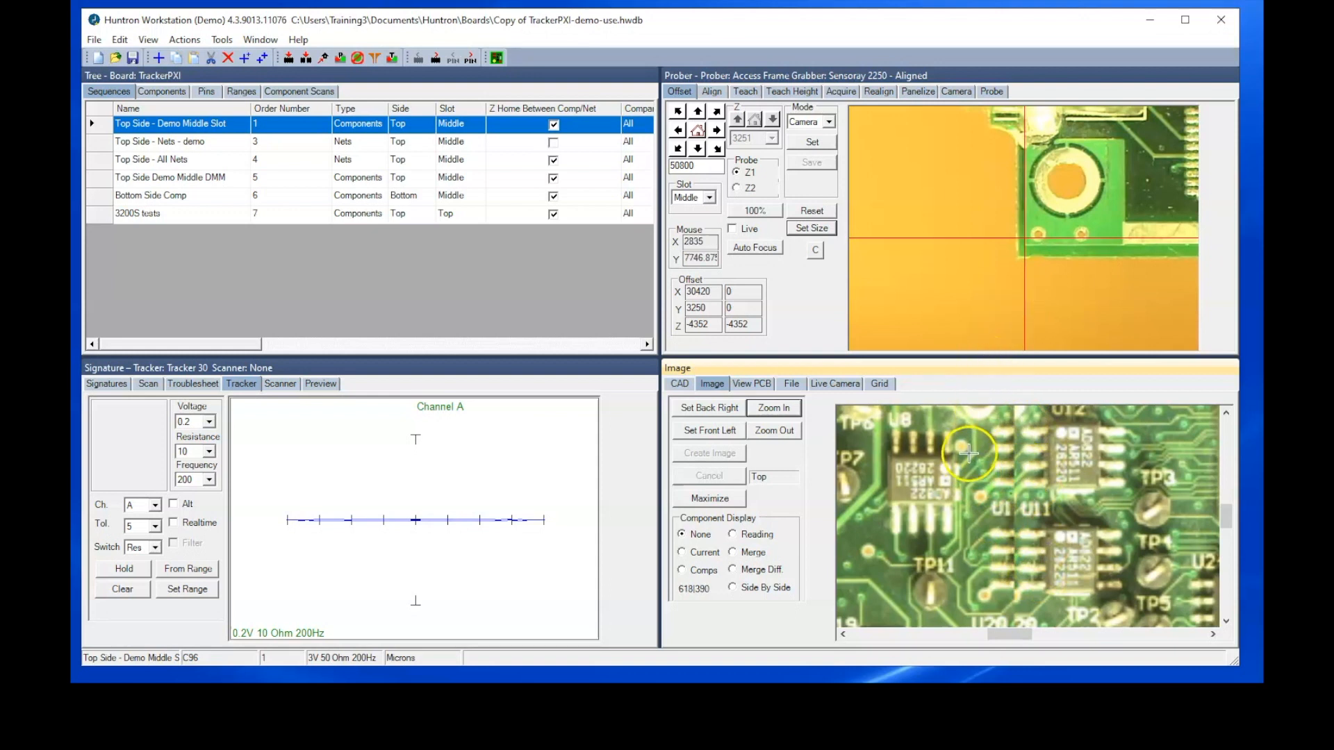
Step: Set the front-left position of the board image just outside the board's front-left corner
left_click(990, 286)
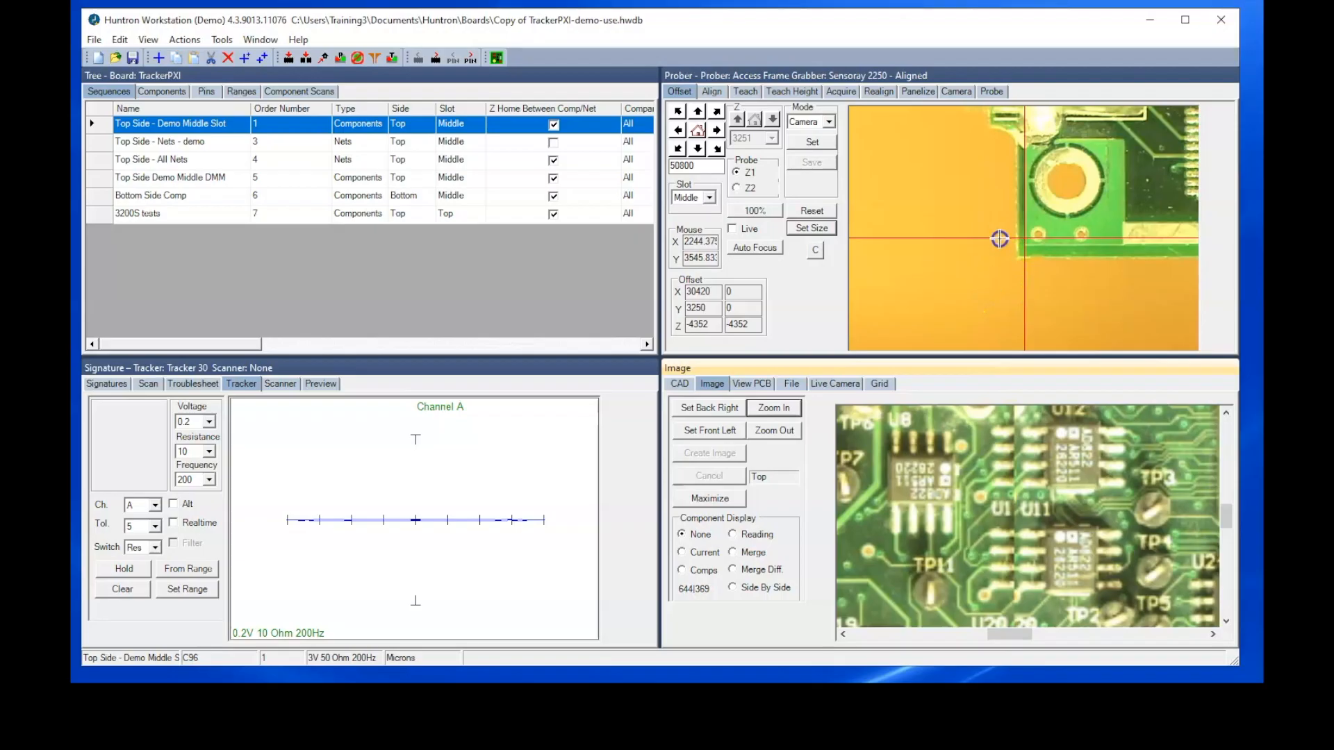
left_click(706, 430)
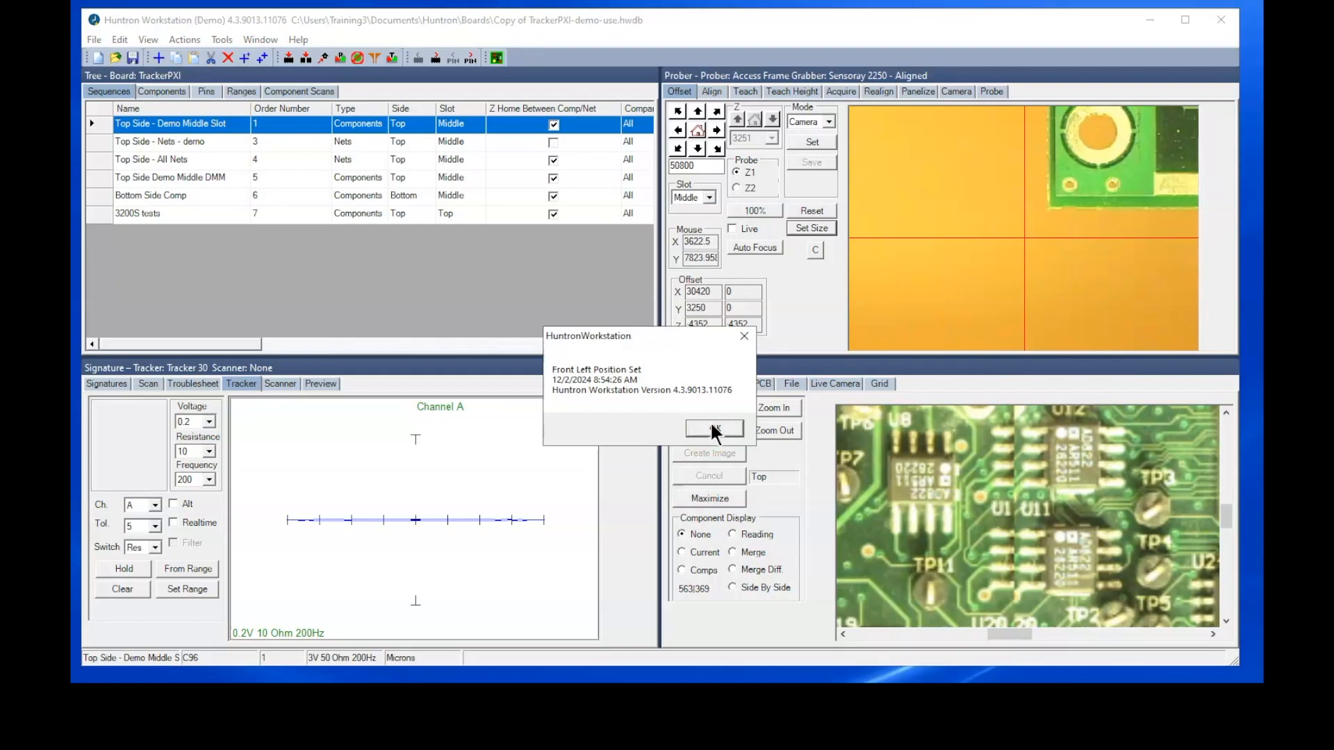
left_click(712, 426)
Step: Set the back-right position of the board image just outside the board's back-right corner and create a new image
left_click(779, 432)
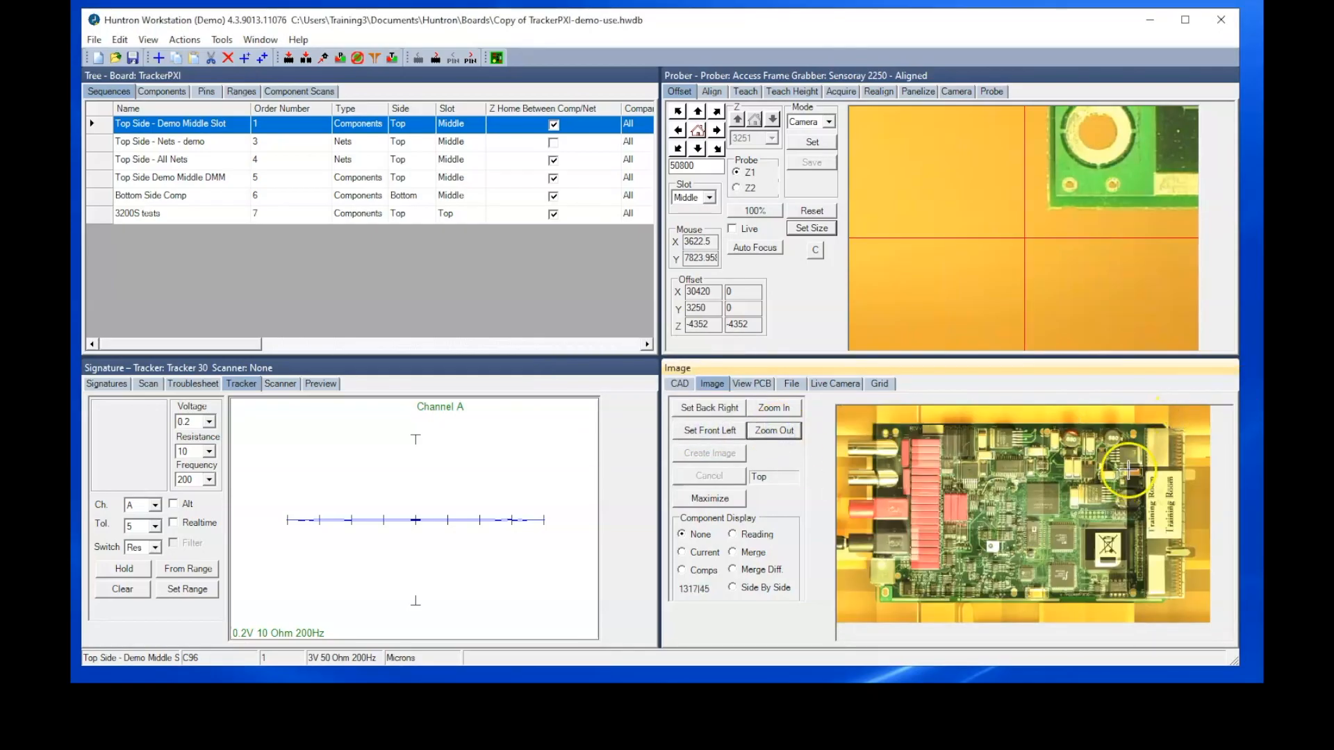
left_click(1082, 495)
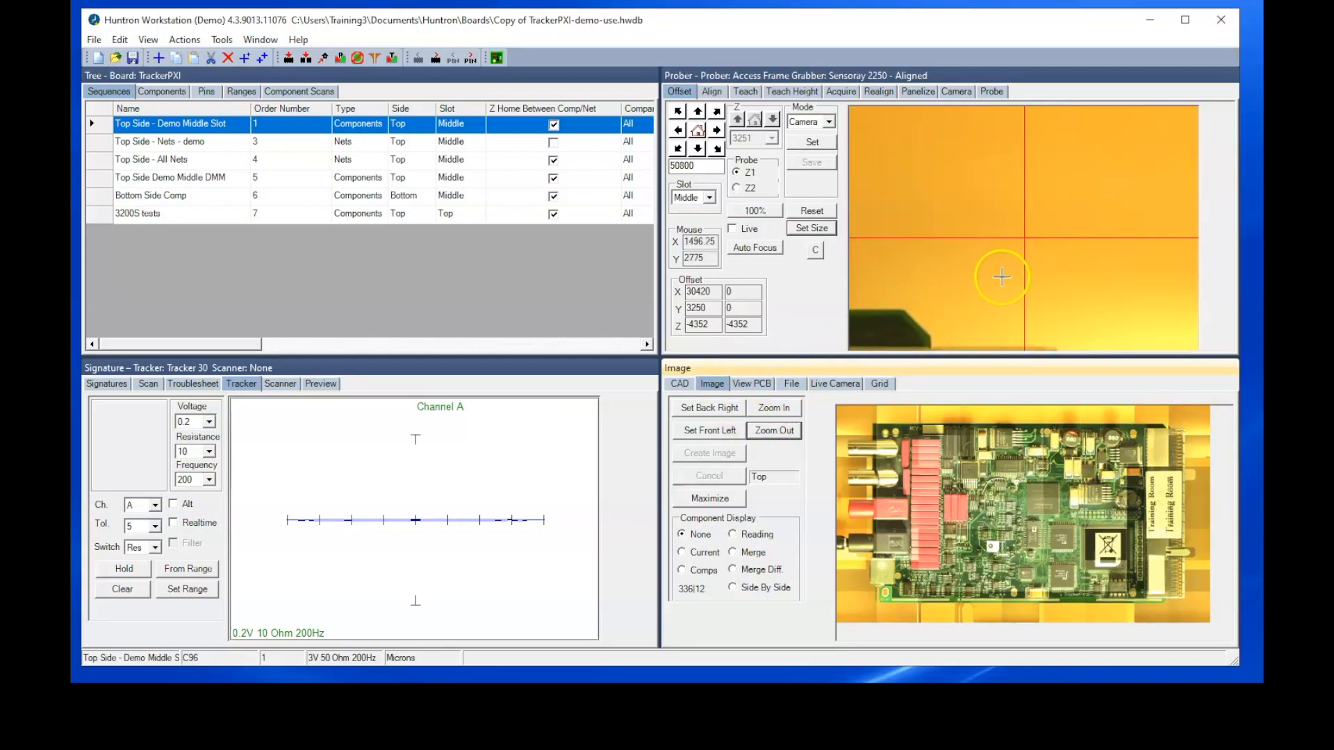
left_click(699, 406)
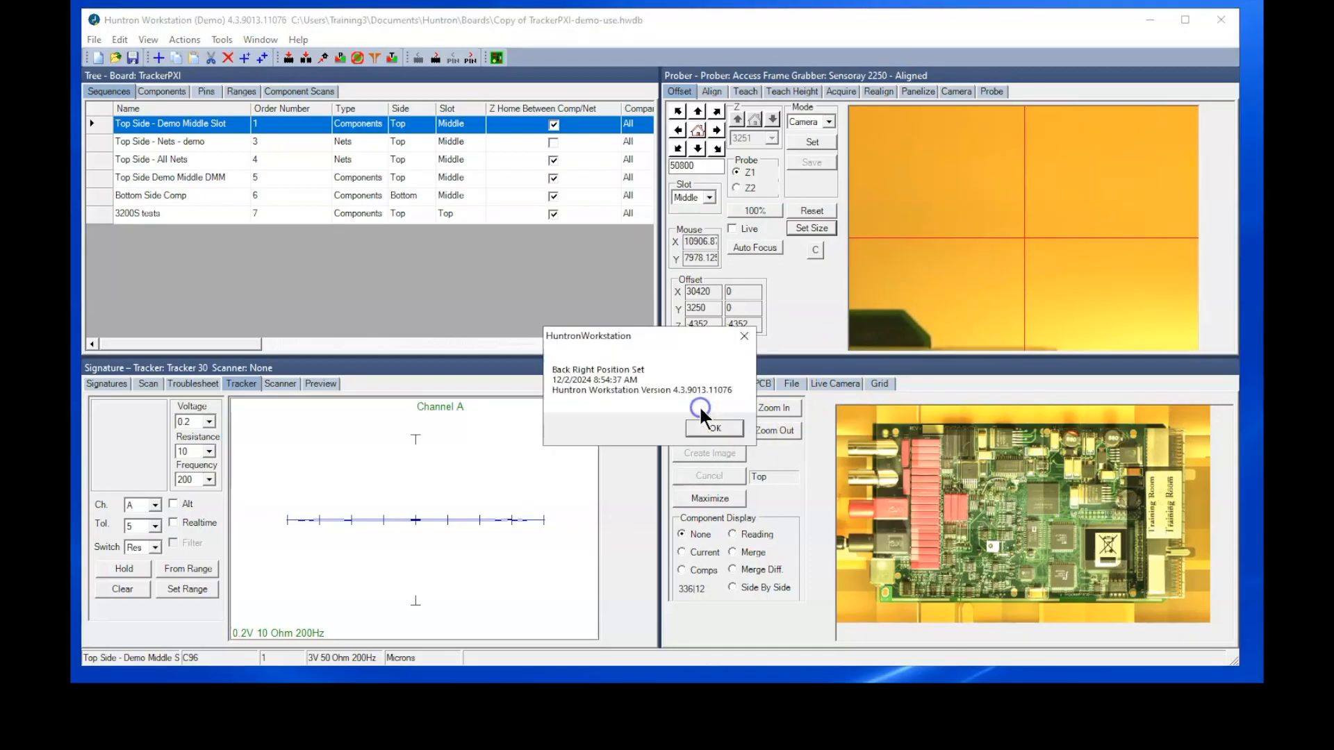
left_click(708, 423)
left_click(723, 452)
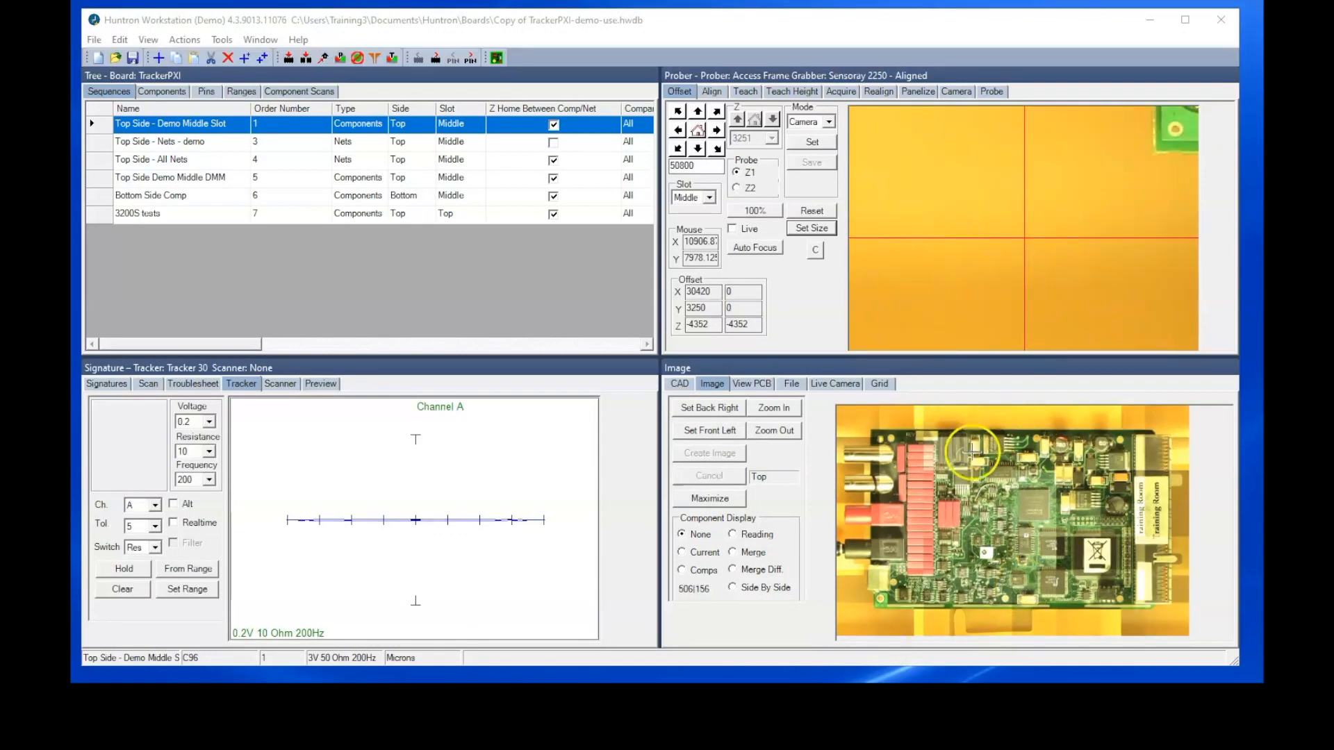
Step: Examine the stitching of the new board image up close around U11, U20 and U24
left_click(769, 410)
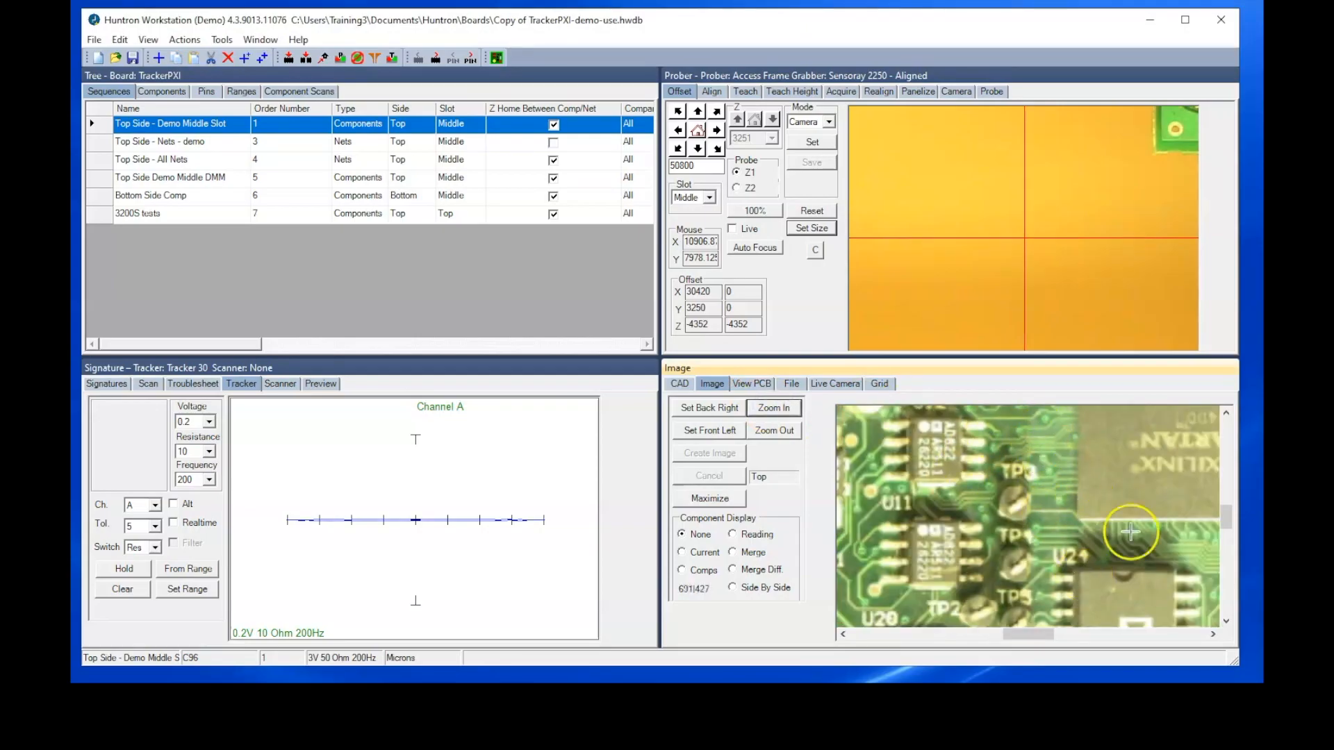
scroll(1084, 535, "down", 2)
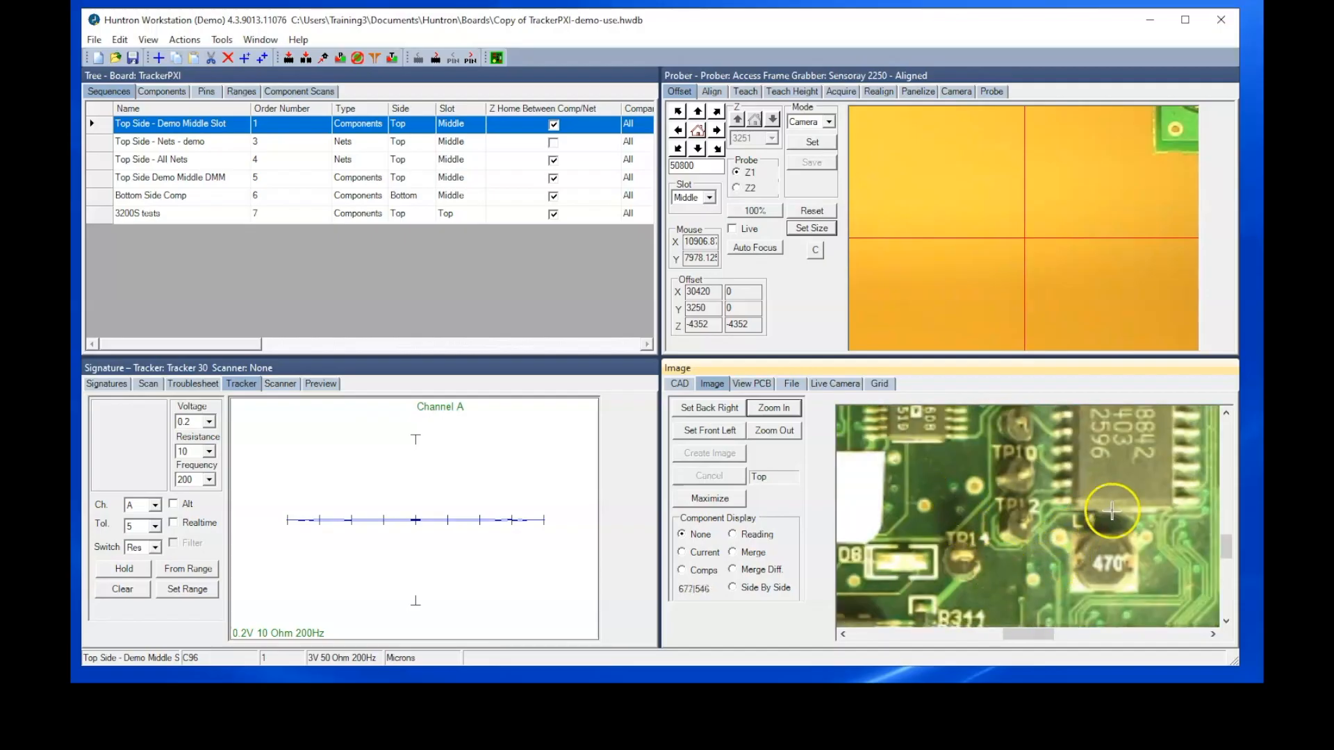
scroll(1199, 542, "up", 2)
scroll(1198, 543, "down", 1)
scroll(1199, 542, "up", 2)
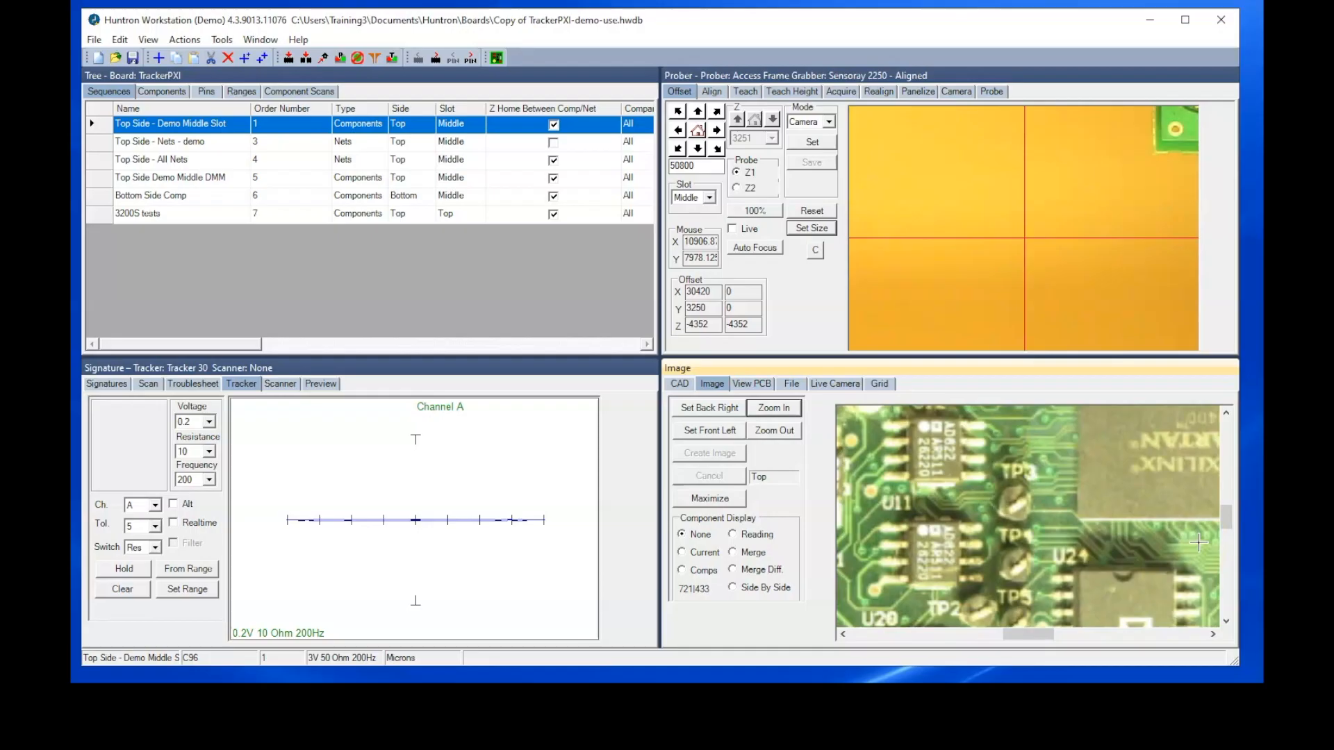
scroll(1190, 547, "down", 1)
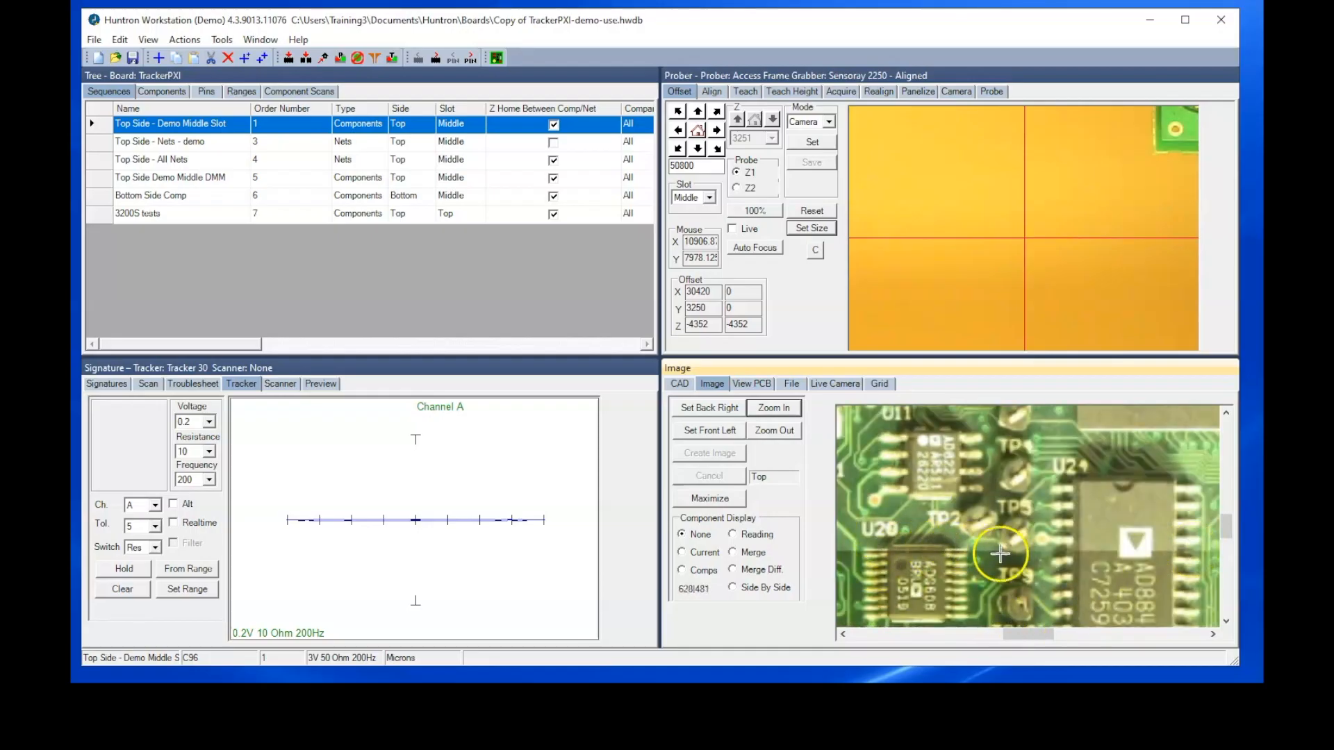